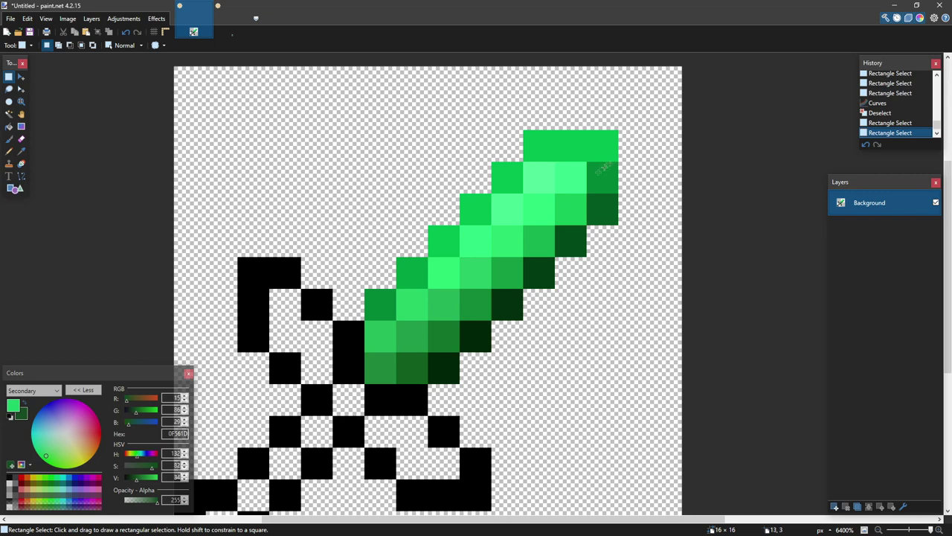
Select only the blade's green pixels, leaving the transparent areas around it out of the selection.
{"action": "left_click_drag", "start_coordinate": [607, 154], "coordinate": [376, 372]}
{"action": "key", "text": "s"}
{"action": "key", "text": "s"}
{"action": "key", "text": "s"}
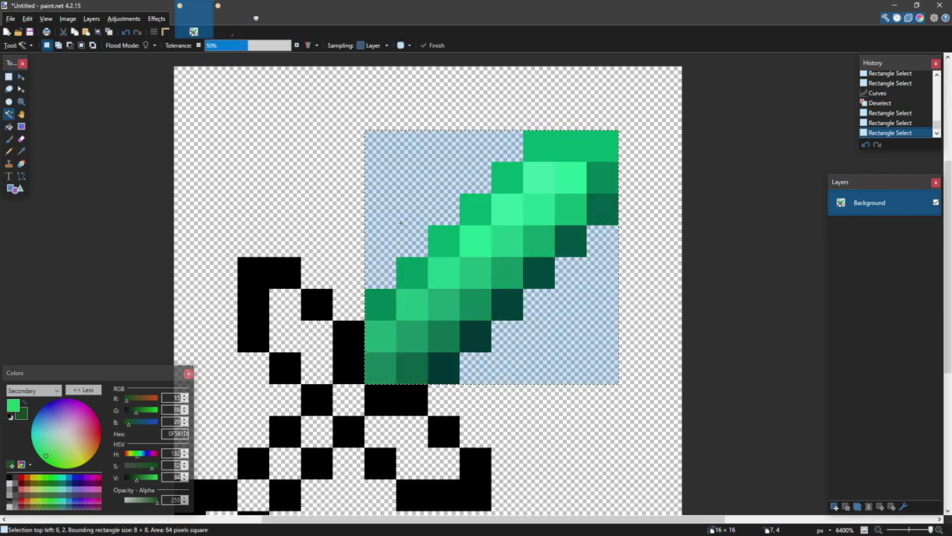
{"action": "left_click", "coordinate": [436, 234]}
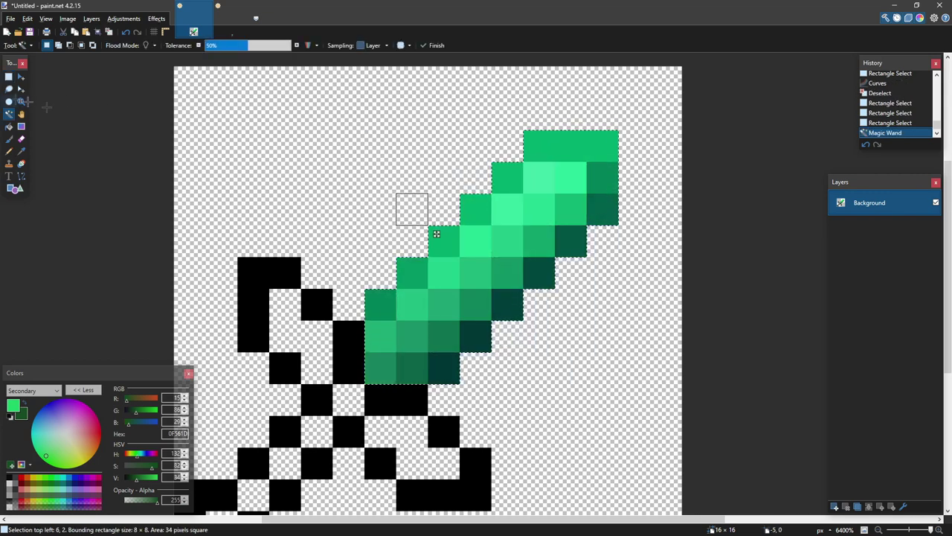
{"action": "left_click", "coordinate": [433, 171], "text": "alt"}
{"action": "left_click", "coordinate": [473, 279], "text": "alt"}
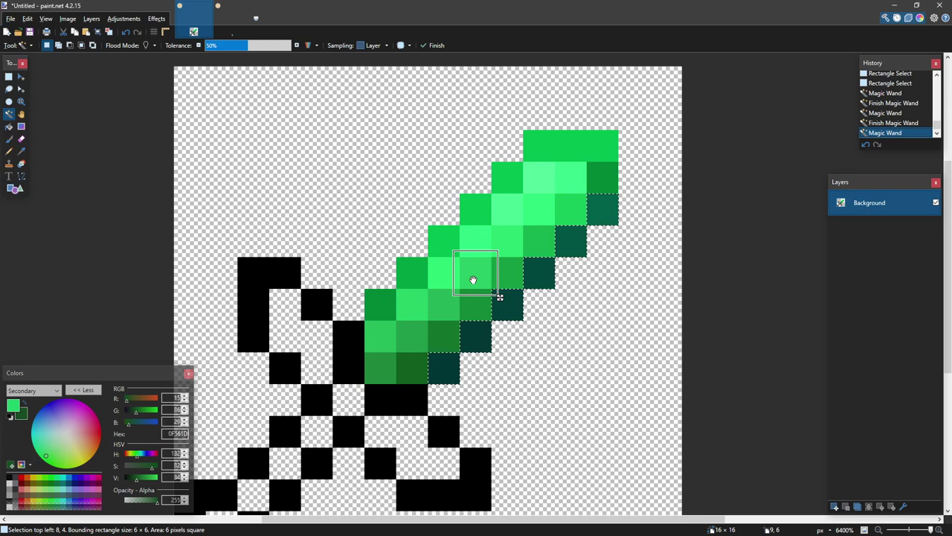
{"action": "key", "text": "ctrl+z"}
{"action": "left_click", "coordinate": [485, 215]}
{"action": "key", "text": "ctrl+z"}
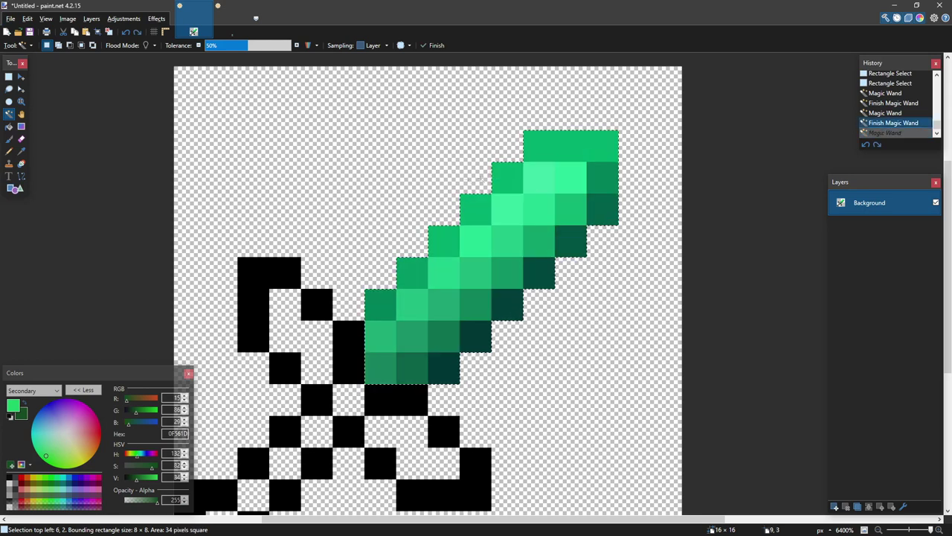
{"action": "key", "text": "ctrl+y"}
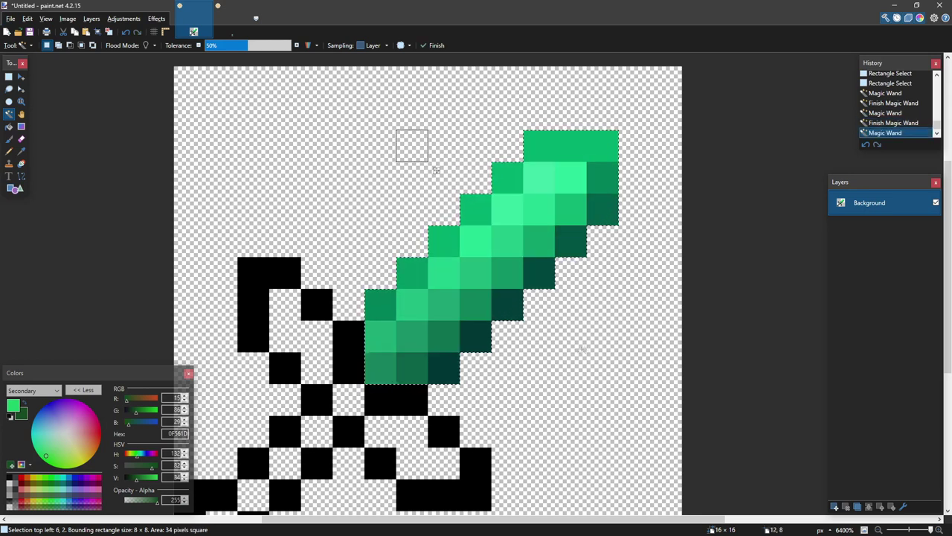
Paste a copy of the selected blade in place onto a new layer and clear the selection.
{"action": "left_click", "coordinate": [834, 504]}
{"action": "key", "text": "ctrl+v"}
{"action": "key", "text": "s"}
{"action": "left_click", "coordinate": [652, 345]}
Darken the blade copy on Layer 2 with a lightness of -44 and compare it with the original blade.
{"action": "key", "text": "ctrl+shift+u"}
{"action": "left_click_drag", "start_coordinate": [451, 291], "coordinate": [429, 291]}
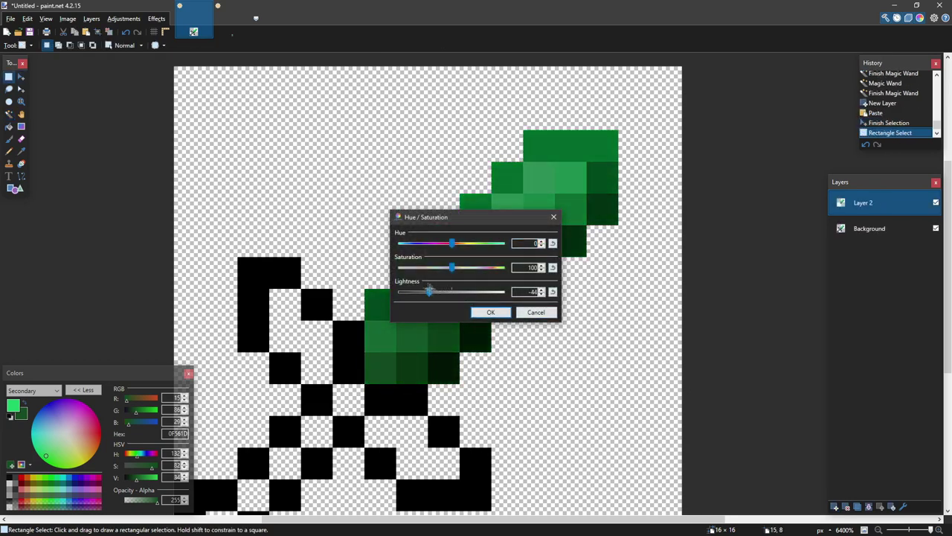
{"action": "left_click", "coordinate": [489, 312]}
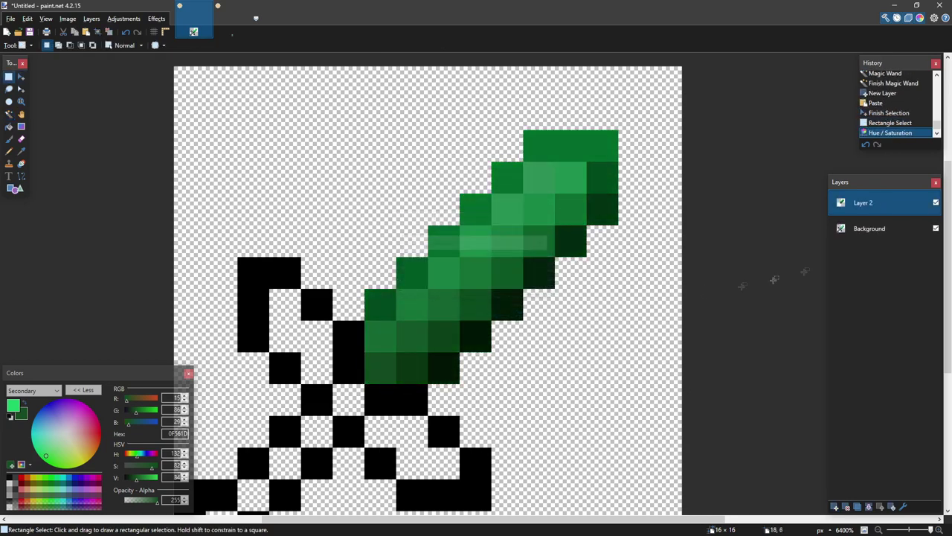
{"action": "left_click", "coordinate": [934, 202]}
{"action": "left_click", "coordinate": [934, 202]}
{"action": "left_click", "coordinate": [934, 201]}
{"action": "left_click", "coordinate": [934, 202]}
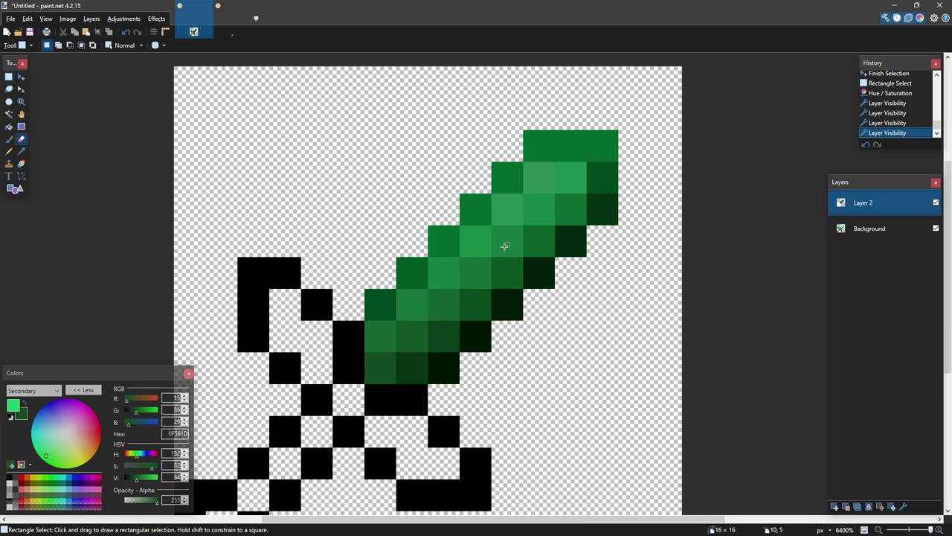
Set up the Eraser with a brush width of 9 and a hardness of 0%.
{"action": "key", "text": "e"}
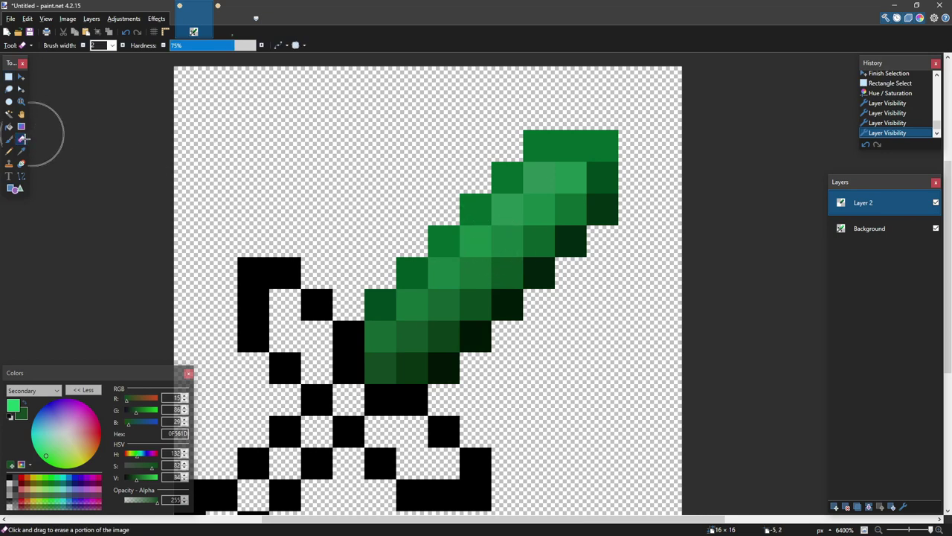
{"action": "left_click", "coordinate": [123, 46]}
{"action": "left_click", "coordinate": [123, 45]}
{"action": "left_click", "coordinate": [122, 45]}
{"action": "left_click", "coordinate": [123, 46]}
{"action": "left_click", "coordinate": [124, 45]}
{"action": "left_click", "coordinate": [123, 46]}
{"action": "left_click", "coordinate": [123, 45]}
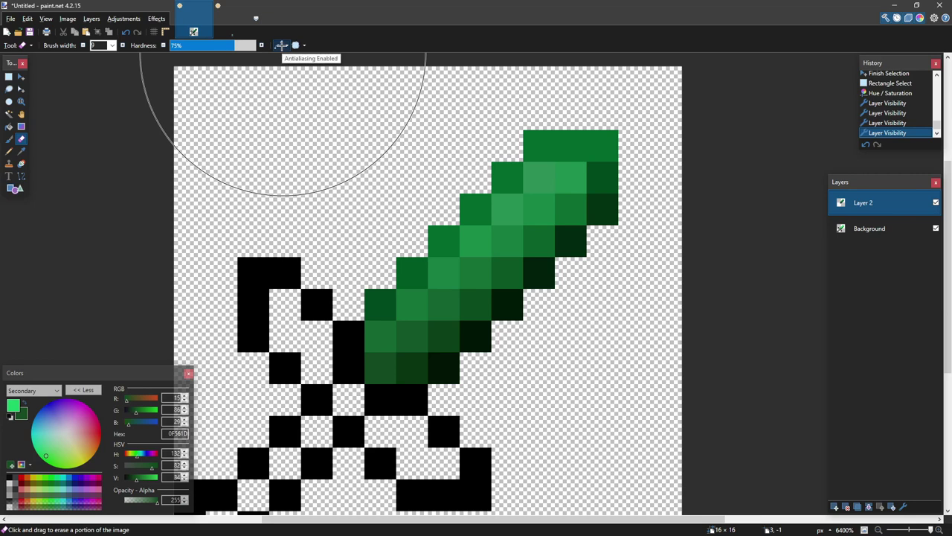
{"action": "left_click_drag", "start_coordinate": [211, 47], "coordinate": [158, 46]}
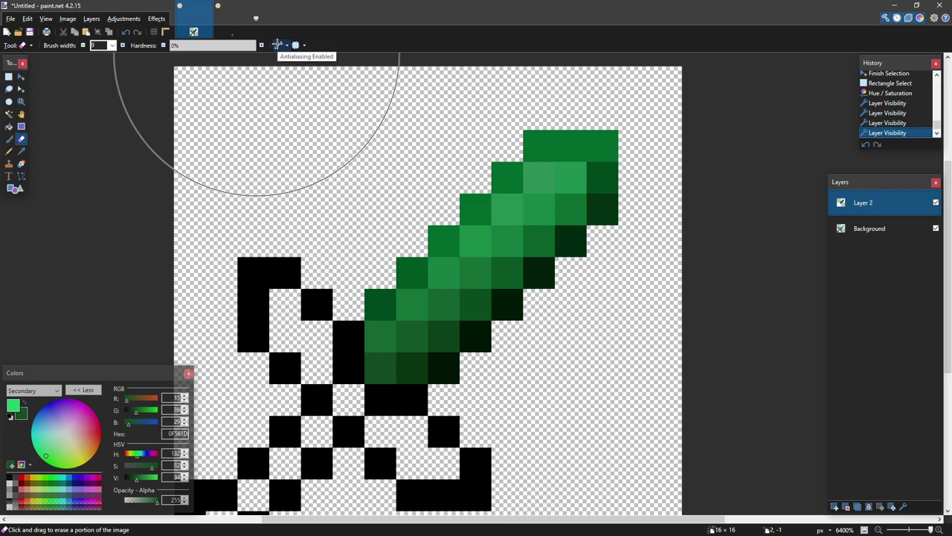
{"action": "left_click", "coordinate": [277, 45]}
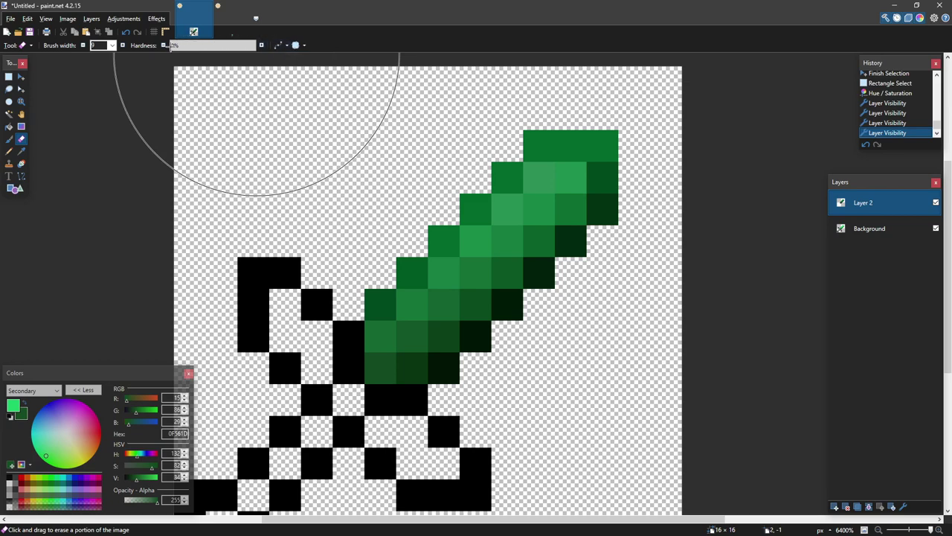
Softly erase the dark copy on Layer 2 from the blade's tip to its middle, keeping the darkness near the guard.
{"action": "scroll", "coordinate": [495, 153], "scroll_direction": "up", "scroll_amount": 2}
{"action": "left_click_drag", "start_coordinate": [506, 156], "coordinate": [506, 162]}
{"action": "left_click", "coordinate": [484, 185]}
{"action": "left_click", "coordinate": [485, 200]}
{"action": "left_click", "coordinate": [489, 190]}
{"action": "left_click", "coordinate": [485, 189]}
{"action": "left_click", "coordinate": [444, 215]}
{"action": "left_click", "coordinate": [428, 224]}
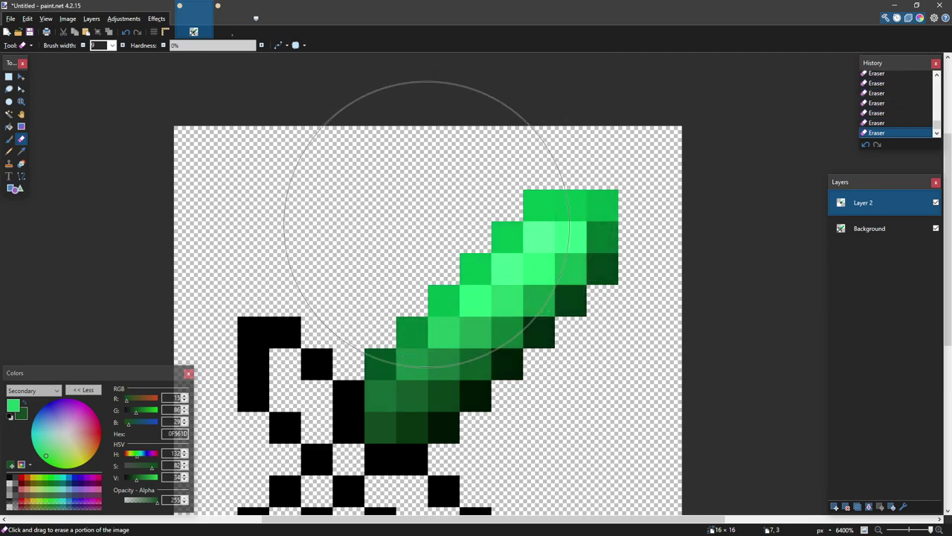
{"action": "scroll", "coordinate": [481, 170], "scroll_direction": "down", "scroll_amount": 2}
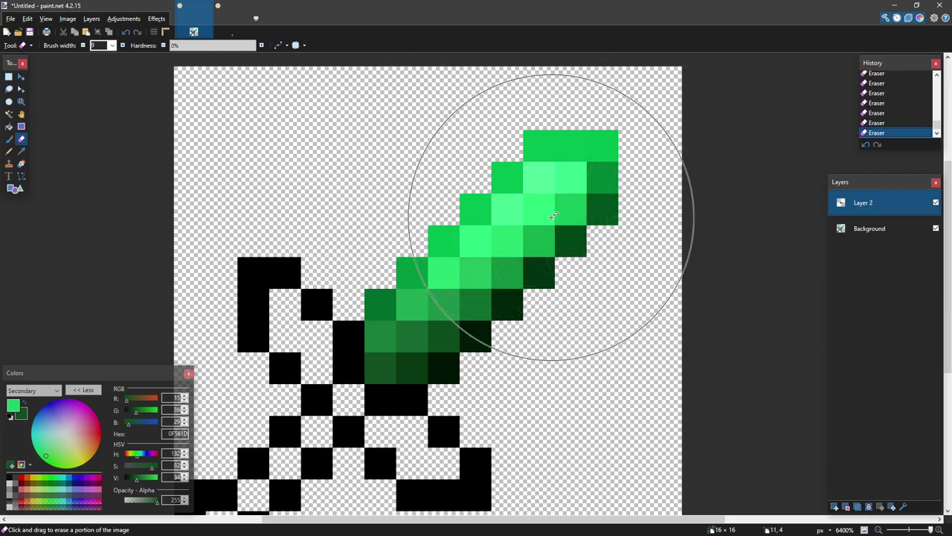
{"action": "left_click_drag", "start_coordinate": [551, 216], "coordinate": [559, 243]}
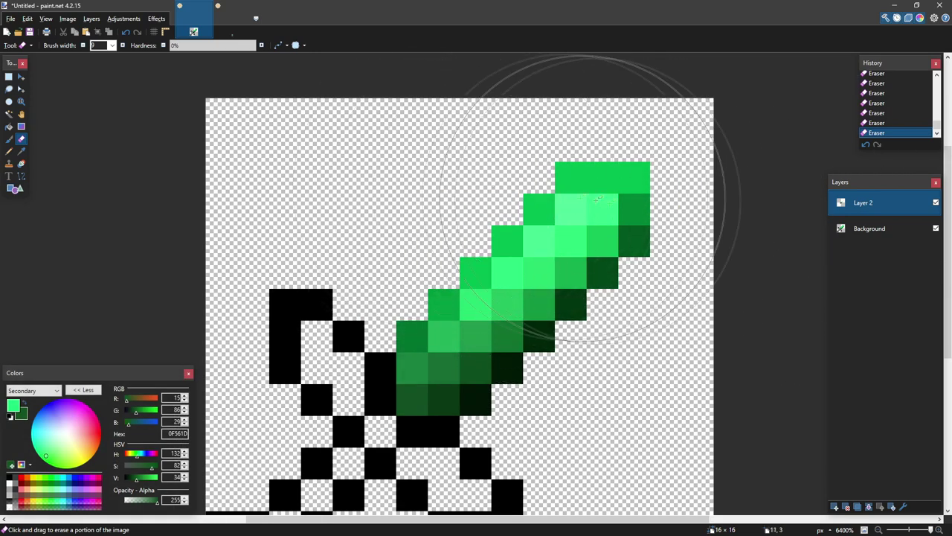
Check the shaded sword at a smaller zoom and flatten the image into one layer.
{"action": "scroll", "coordinate": [521, 215], "scroll_direction": "down", "scroll_amount": 8}
{"action": "scroll", "coordinate": [544, 246], "scroll_direction": "up", "scroll_amount": 4}
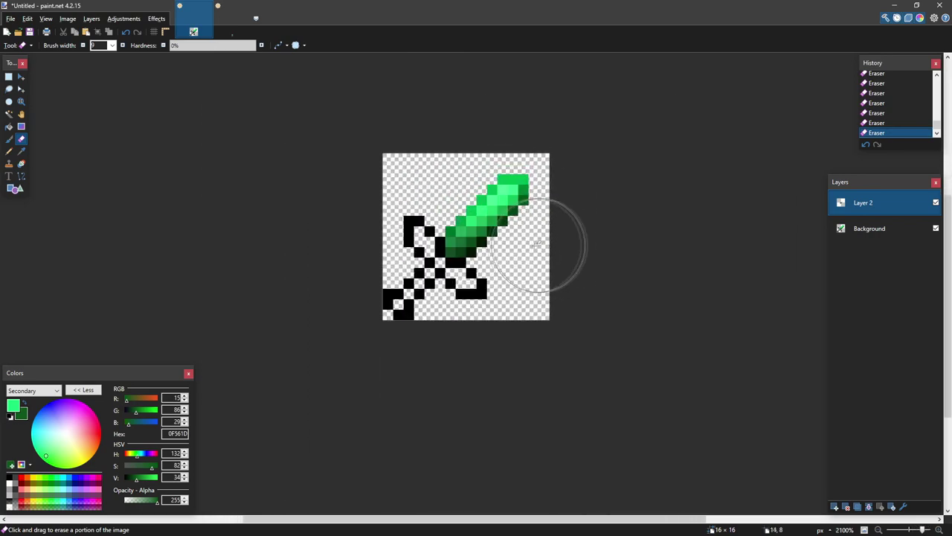
{"action": "scroll", "coordinate": [545, 246], "scroll_direction": "up", "scroll_amount": 5}
{"action": "key", "text": "ctrl+shift+f"}
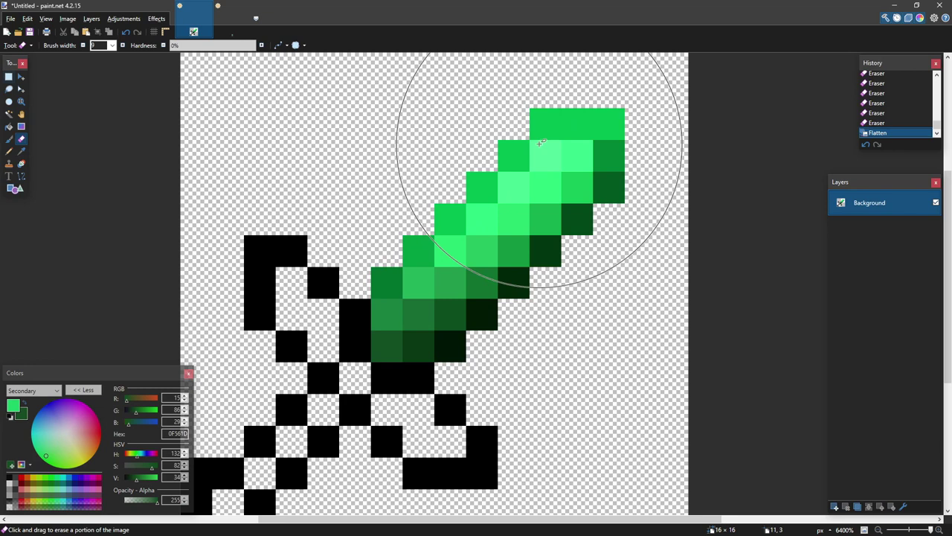
{"action": "key", "text": "s"}
{"action": "left_click", "coordinate": [542, 136]}
{"action": "left_click", "coordinate": [537, 141]}
{"action": "mouse_move", "coordinate": [532, 142]}
{"action": "left_mouse_down"}
{"action": "mouse_move", "coordinate": [577, 172]}
{"action": "mouse_move", "coordinate": [591, 201]}
{"action": "left_mouse_up"}
{"action": "left_click", "coordinate": [670, 258]}
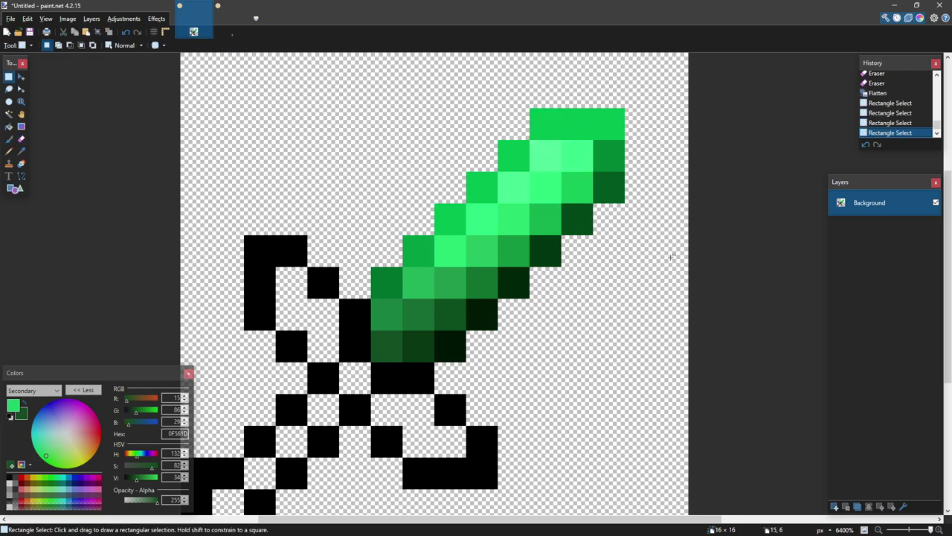
Add a new layer above the sword and choose the Paintbrush with white as the primary color.
{"action": "left_click", "coordinate": [835, 507]}
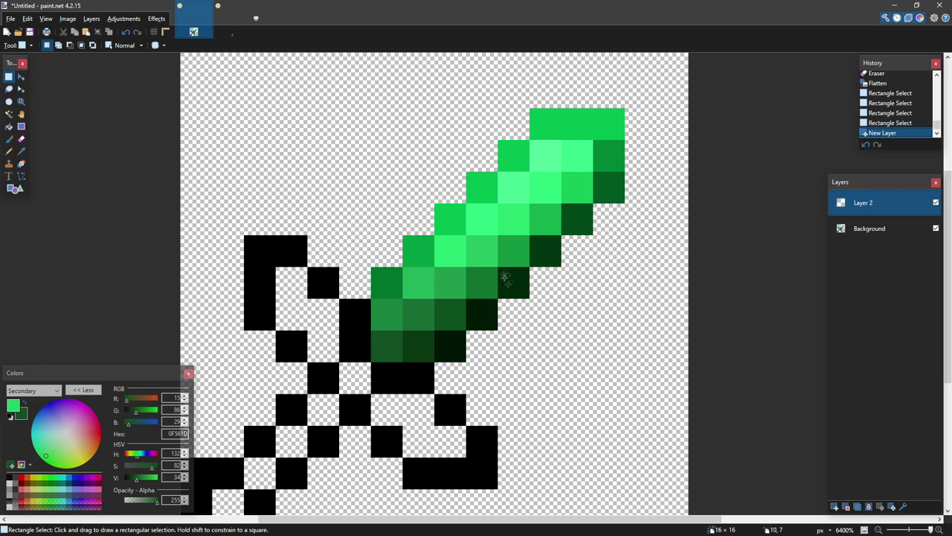
{"action": "key", "text": "b"}
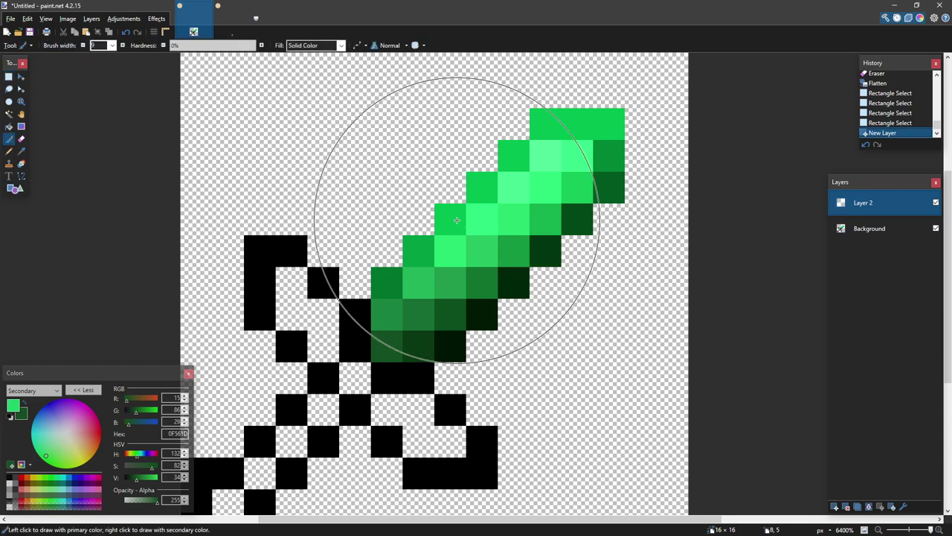
{"action": "left_click", "coordinate": [9, 482]}
{"action": "left_click", "coordinate": [24, 404]}
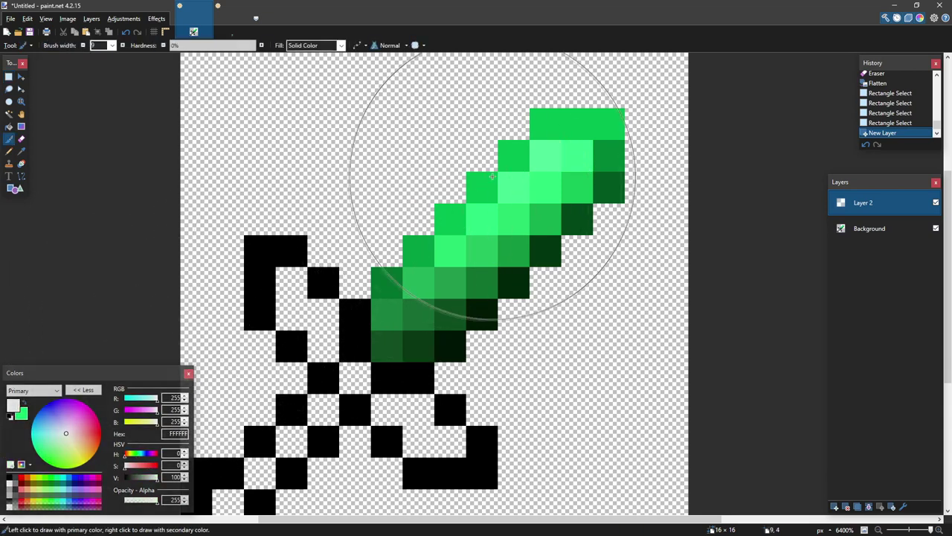
Paint a soft white highlight along the blade from tip toward guard on Layer 2 with a brush width of 2.
{"action": "left_click", "coordinate": [83, 45]}
{"action": "left_click", "coordinate": [83, 46]}
{"action": "left_click", "coordinate": [83, 45]}
{"action": "left_click", "coordinate": [83, 46]}
{"action": "left_click", "coordinate": [83, 45]}
{"action": "left_click", "coordinate": [83, 45]}
{"action": "left_click", "coordinate": [83, 46]}
{"action": "left_click", "coordinate": [567, 165]}
{"action": "left_click", "coordinate": [529, 198]}
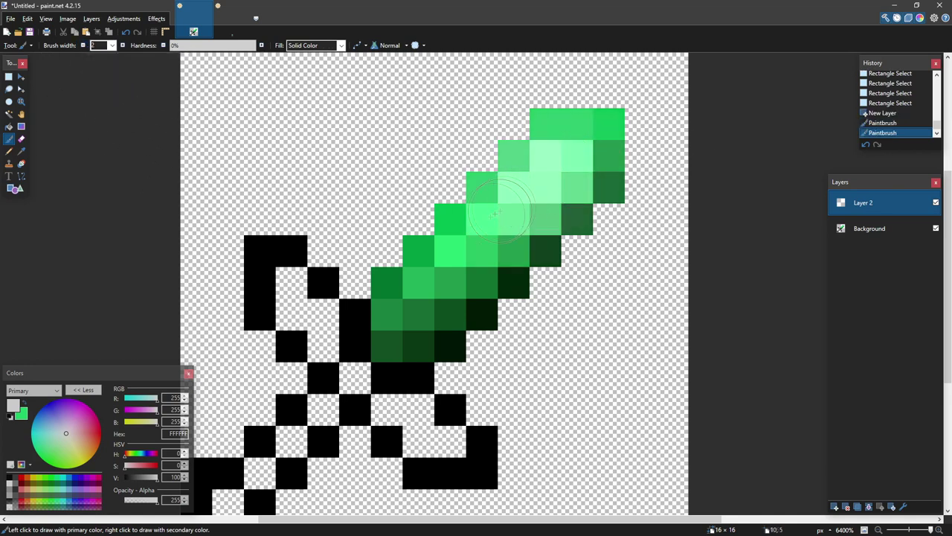
{"action": "left_click", "coordinate": [469, 227]}
{"action": "left_click", "coordinate": [430, 274]}
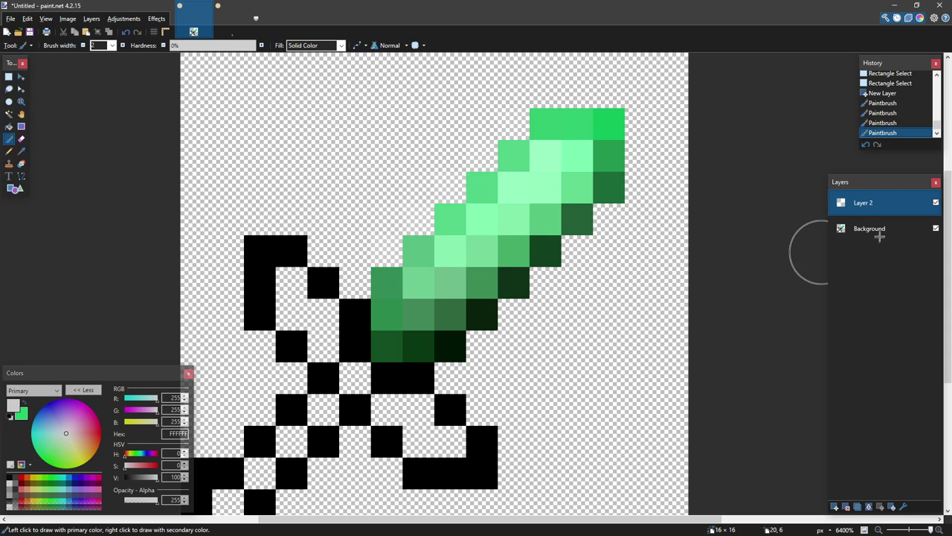
Set the blend mode of Layer 2 to Overlay.
{"action": "double_click", "coordinate": [863, 202]}
{"action": "left_click", "coordinate": [426, 275]}
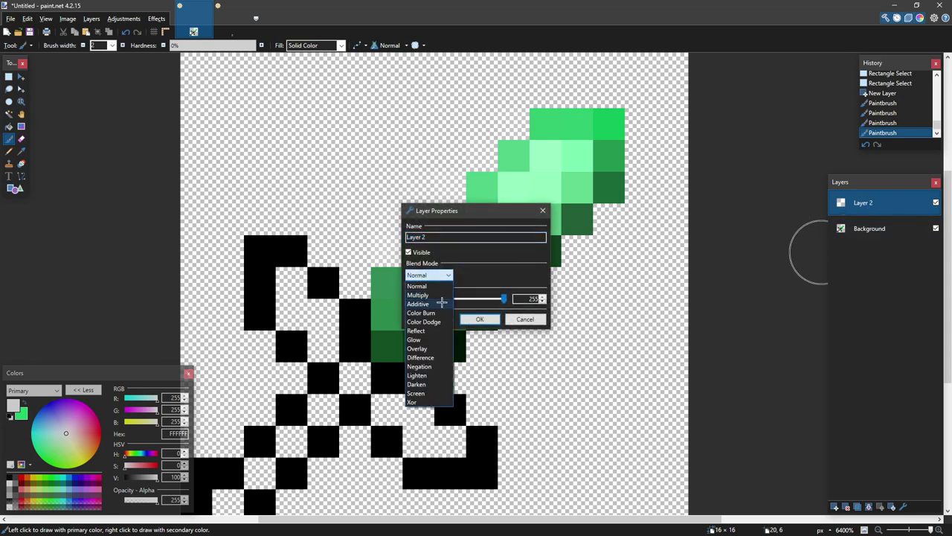
{"action": "key", "text": "Down"}
{"action": "key", "text": "Down"}
{"action": "key", "text": "Down"}
{"action": "key", "text": "Down"}
{"action": "key", "text": "Down"}
{"action": "key", "text": "Down"}
{"action": "key", "text": "Down"}
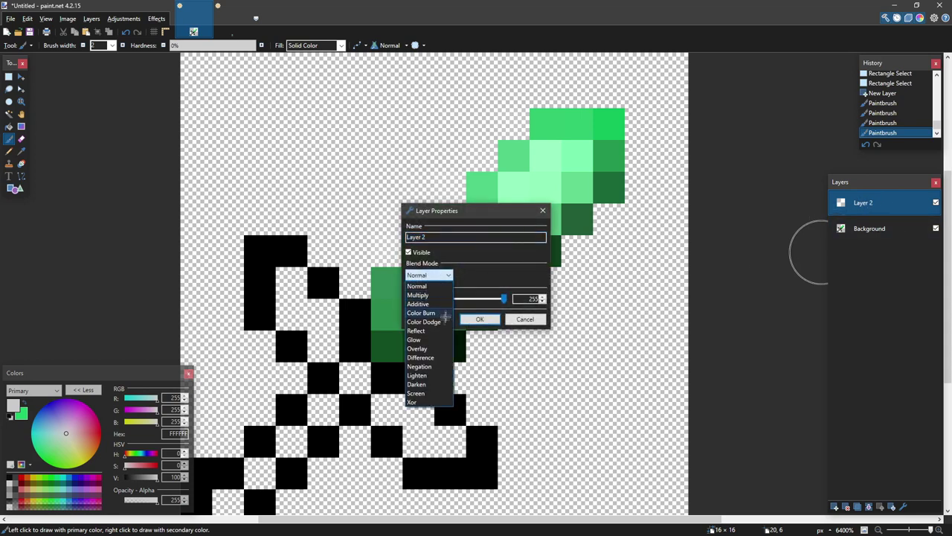
{"action": "key", "text": "Return"}
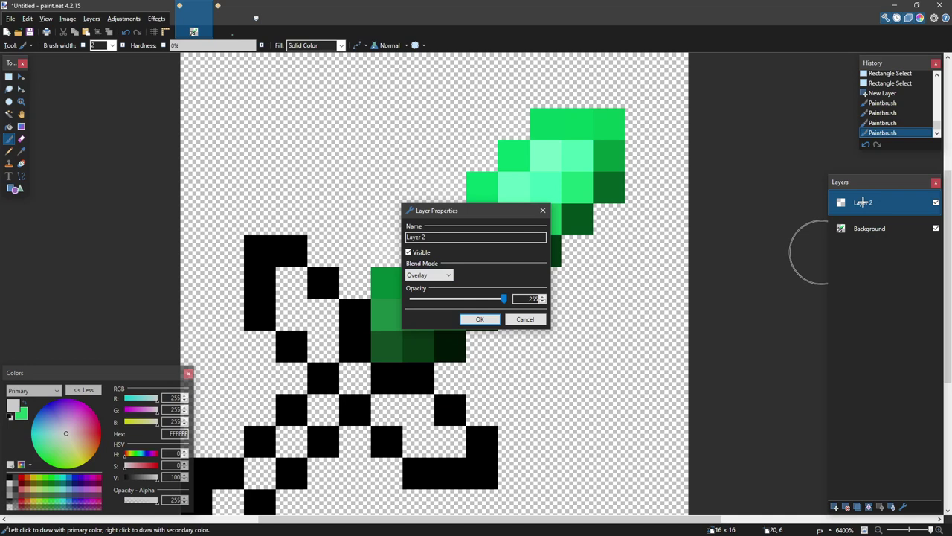
{"action": "left_click", "coordinate": [430, 275]}
{"action": "left_click", "coordinate": [430, 275]}
{"action": "left_click", "coordinate": [466, 317]}
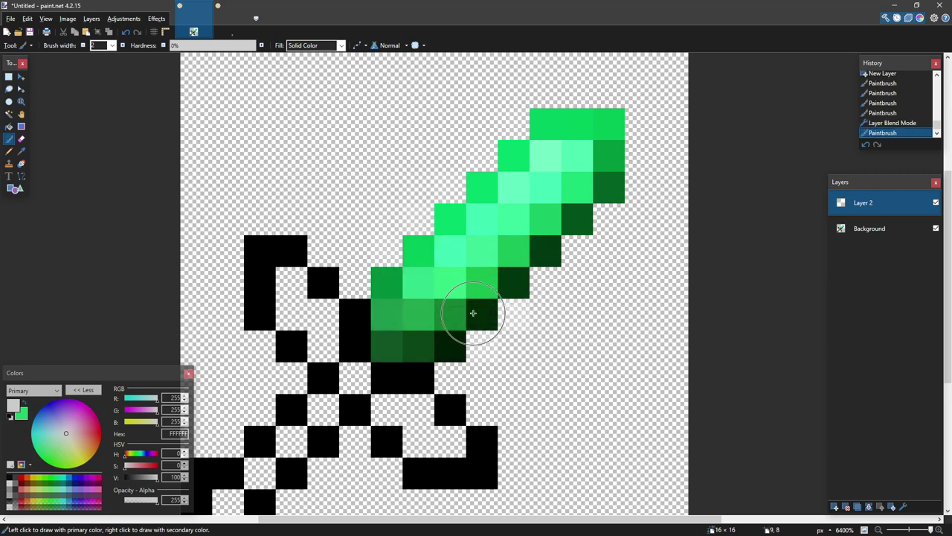
Try extra white brush strokes along the blade on the overlay layer, and undo them.
{"action": "key", "text": "ctrl+z"}
{"action": "left_click_drag", "start_coordinate": [572, 206], "coordinate": [441, 321]}
{"action": "key", "text": "ctrl+z"}
{"action": "left_click_drag", "start_coordinate": [562, 138], "coordinate": [391, 283]}
{"action": "mouse_move", "coordinate": [599, 175]}
{"action": "left_mouse_down"}
{"action": "mouse_move", "coordinate": [521, 276]}
{"action": "mouse_move", "coordinate": [421, 361]}
{"action": "left_mouse_up"}
{"action": "left_click_drag", "start_coordinate": [558, 204], "coordinate": [394, 361]}
{"action": "key", "text": "ctrl+z"}
{"action": "key", "text": "ctrl+z"}
{"action": "key", "text": "ctrl+z"}
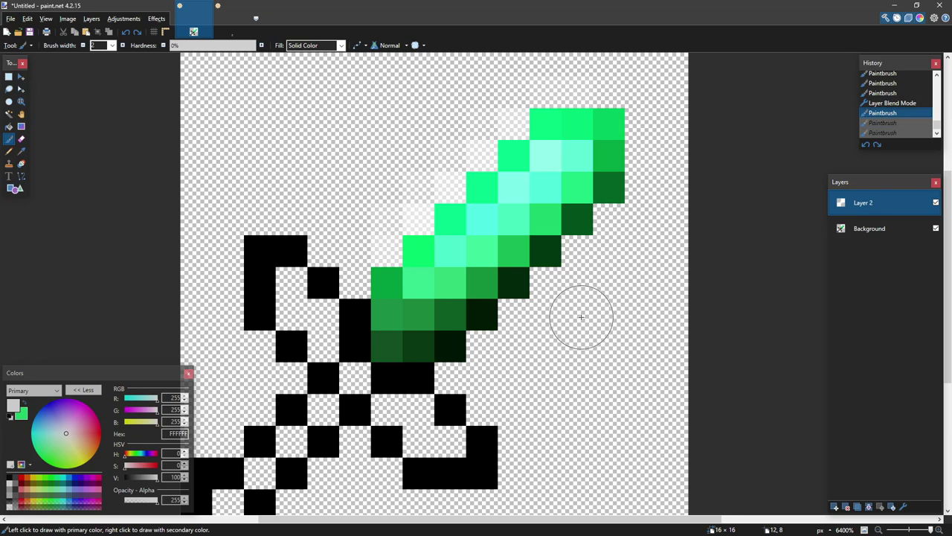
Lower the opacity of Layer 2 to about 136.
{"action": "double_click", "coordinate": [870, 209]}
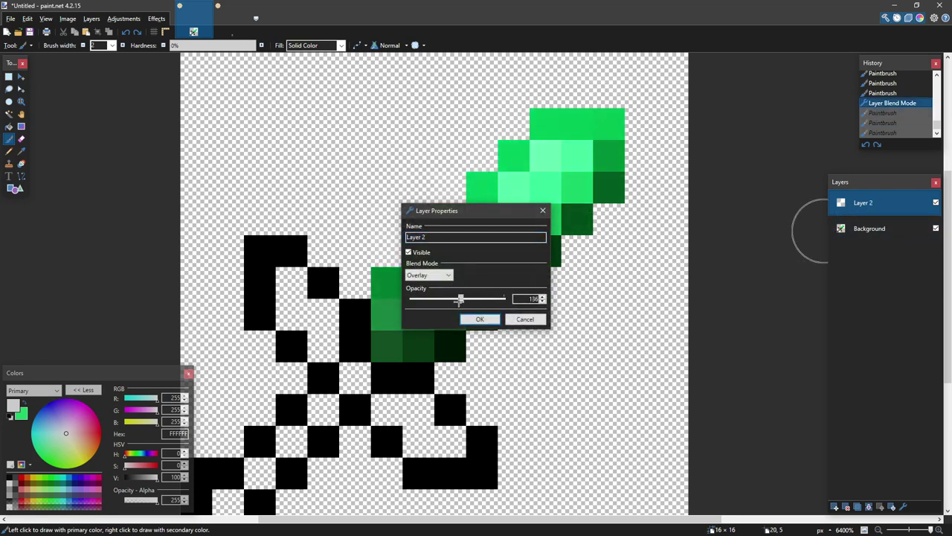
{"action": "left_click", "coordinate": [480, 318]}
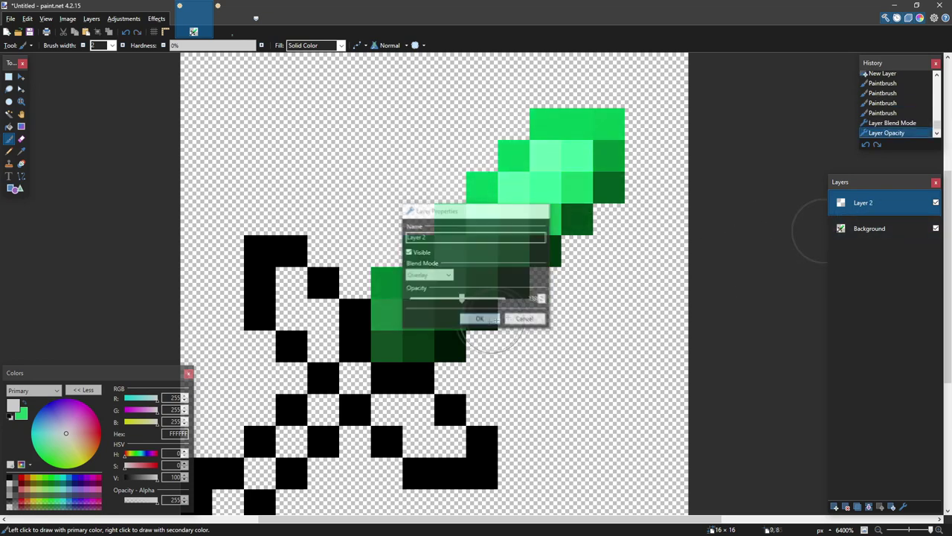
Erase the highlight outside the sword from Layer 2 using the Background's transparent area as selection, and flatten the image.
{"action": "left_click", "coordinate": [876, 233]}
{"action": "key", "text": "s"}
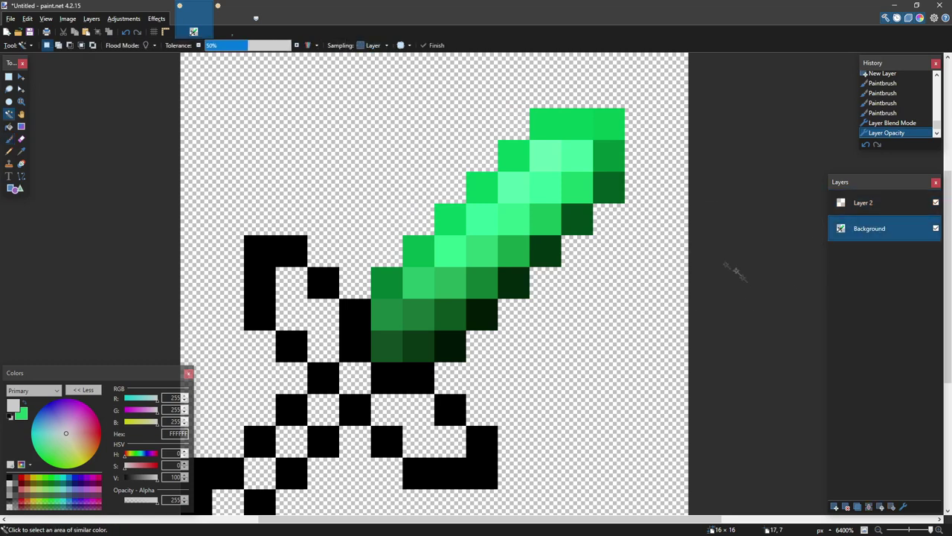
{"action": "left_click", "coordinate": [651, 266]}
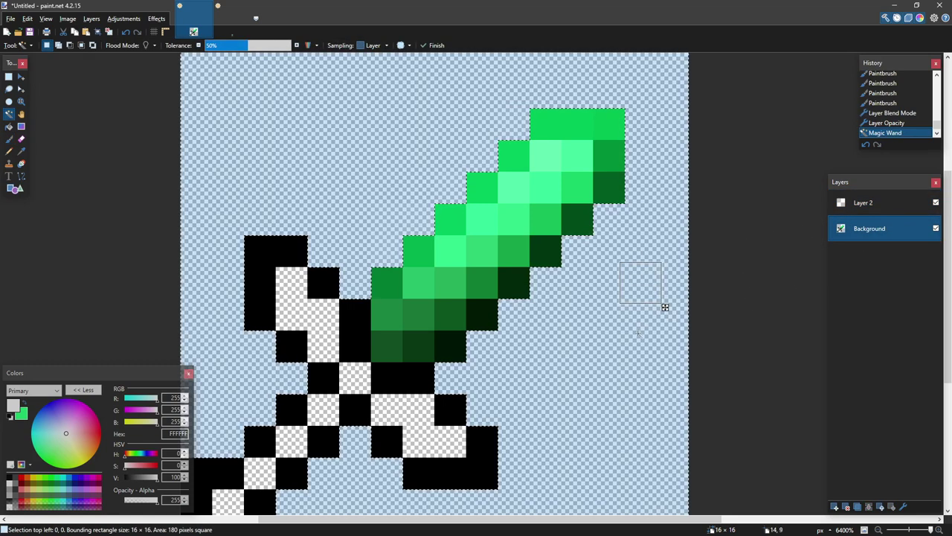
{"action": "left_click", "coordinate": [861, 206]}
{"action": "key", "text": "Delete"}
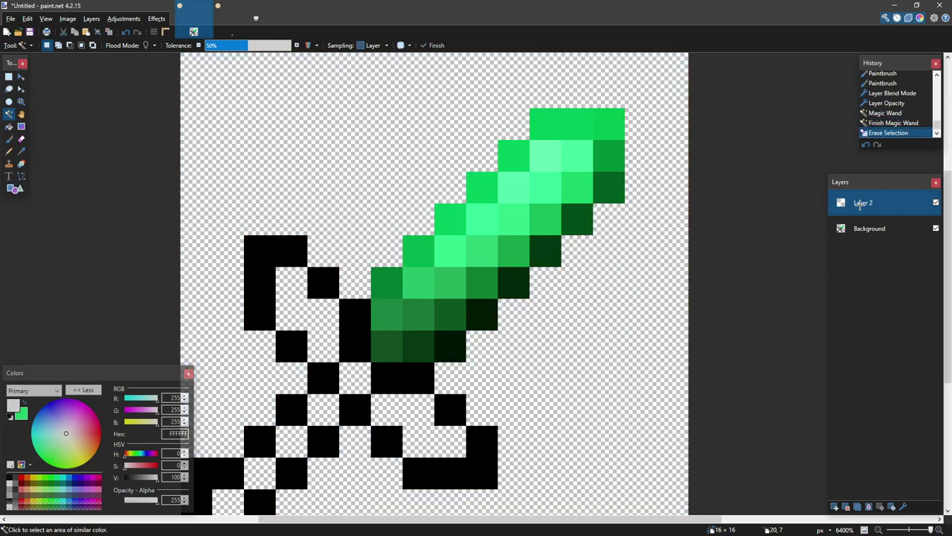
{"action": "key", "text": "ctrl+shift+f"}
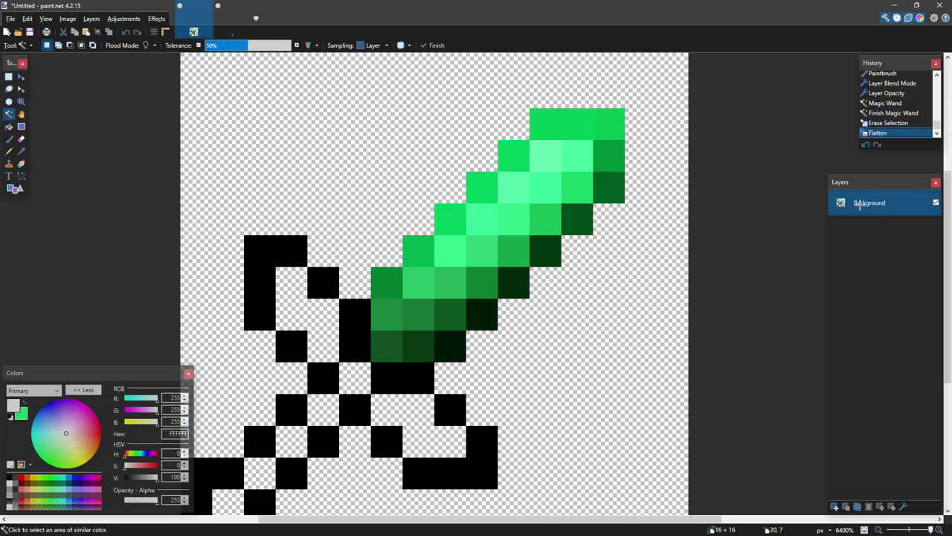
{"action": "left_click", "coordinate": [535, 212]}
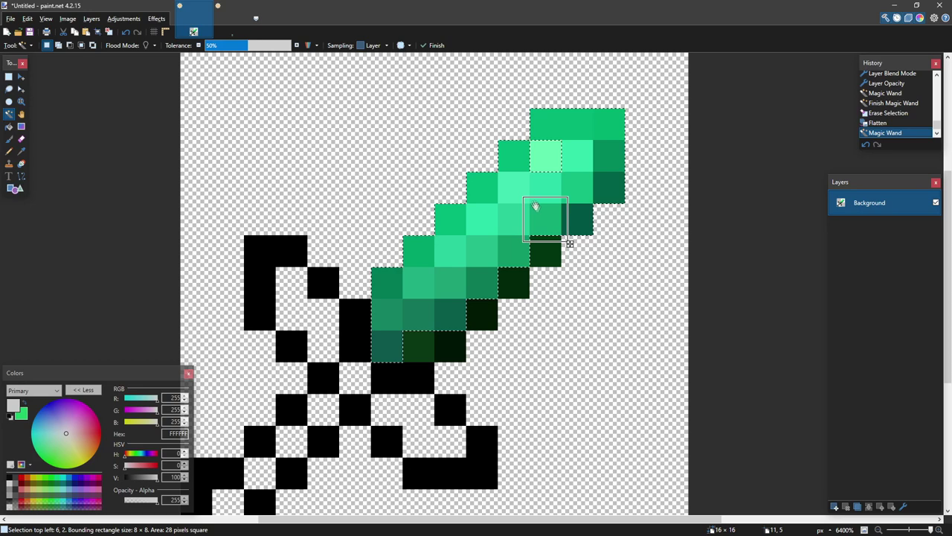
{"action": "key", "text": "s"}
{"action": "left_click", "coordinate": [594, 197]}
{"action": "scroll", "coordinate": [594, 197], "scroll_direction": "down", "scroll_amount": 14}
{"action": "scroll", "coordinate": [594, 197], "scroll_direction": "up", "scroll_amount": 11}
{"action": "scroll", "coordinate": [591, 193], "scroll_direction": "up", "scroll_amount": 1}
Select the blade's upper-left half along its diagonal with a rotated rectangular selection extended by a second rectangle.
{"action": "left_click_drag", "start_coordinate": [363, 75], "coordinate": [514, 480]}
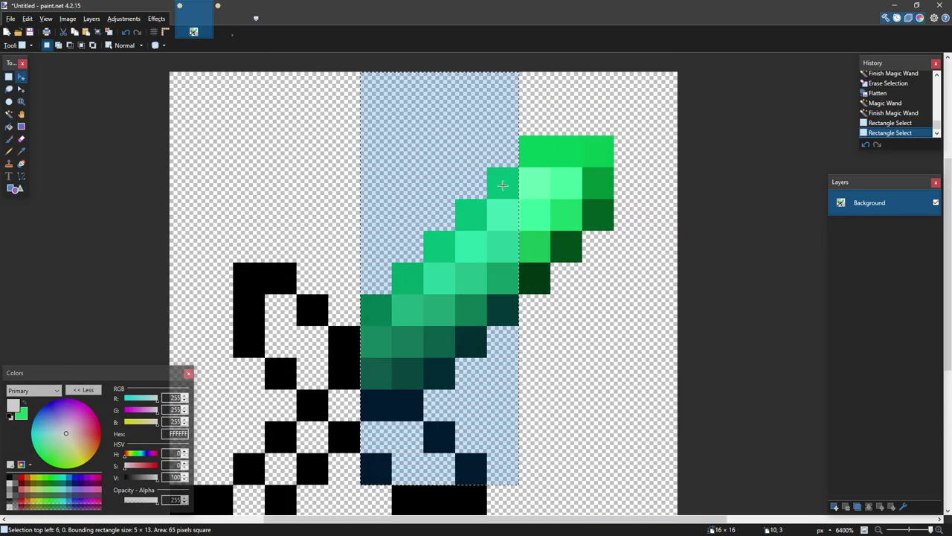
{"action": "key", "text": "m"}
{"action": "left_click_drag", "start_coordinate": [534, 204], "coordinate": [510, 186]}
{"action": "key", "text": "s"}
{"action": "left_click_drag", "start_coordinate": [339, 406], "coordinate": [235, 232]}
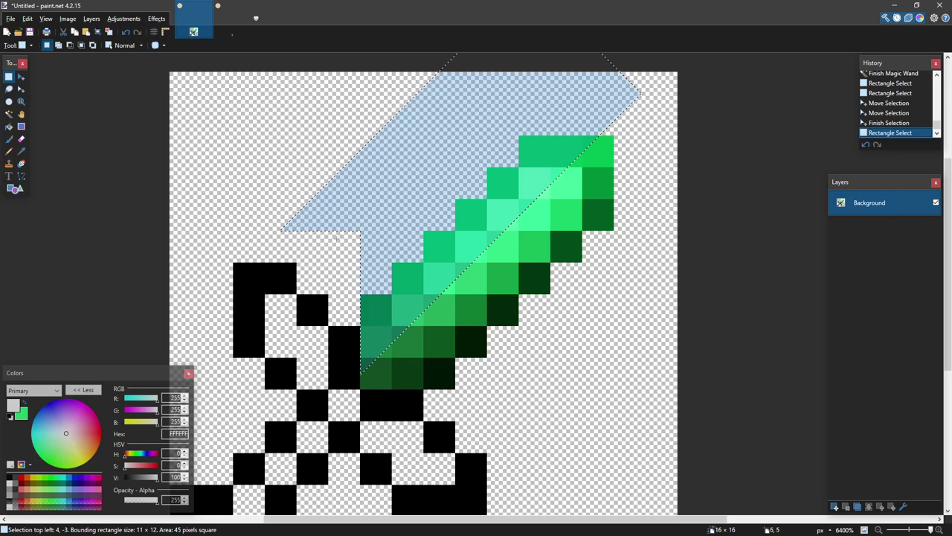
Set the selection quality to pixelated and subtract the transparent area beside the blade from the selection.
{"action": "left_click", "coordinate": [159, 45]}
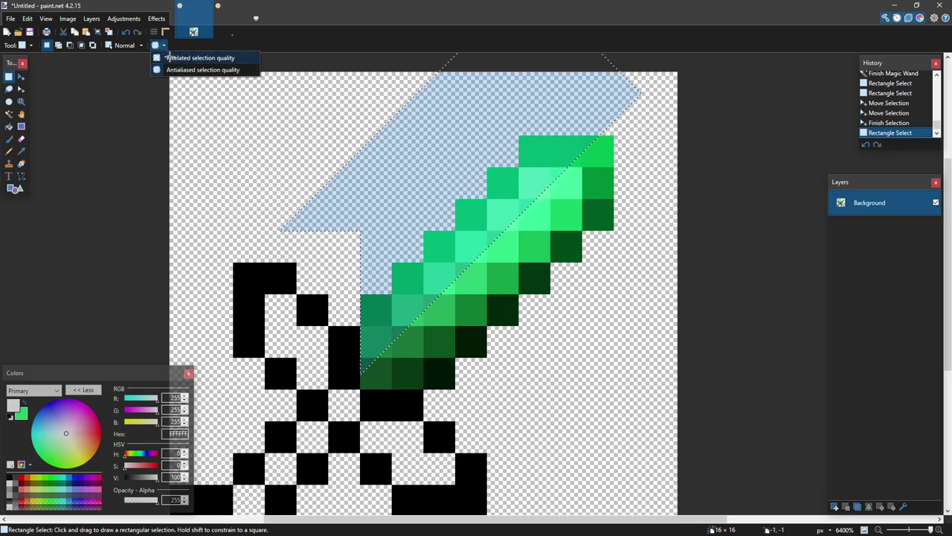
{"action": "left_click", "coordinate": [168, 57]}
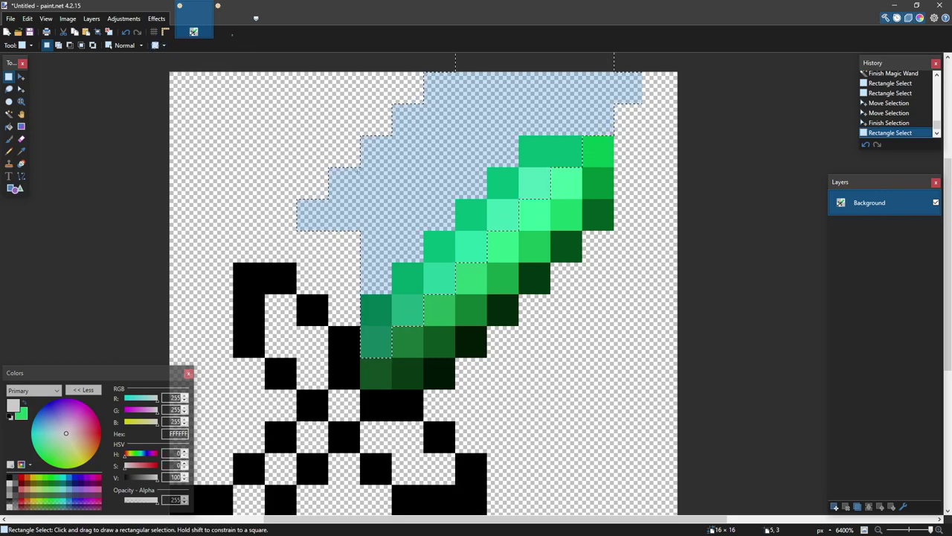
{"action": "left_click_drag", "start_coordinate": [492, 231], "coordinate": [429, 294]}
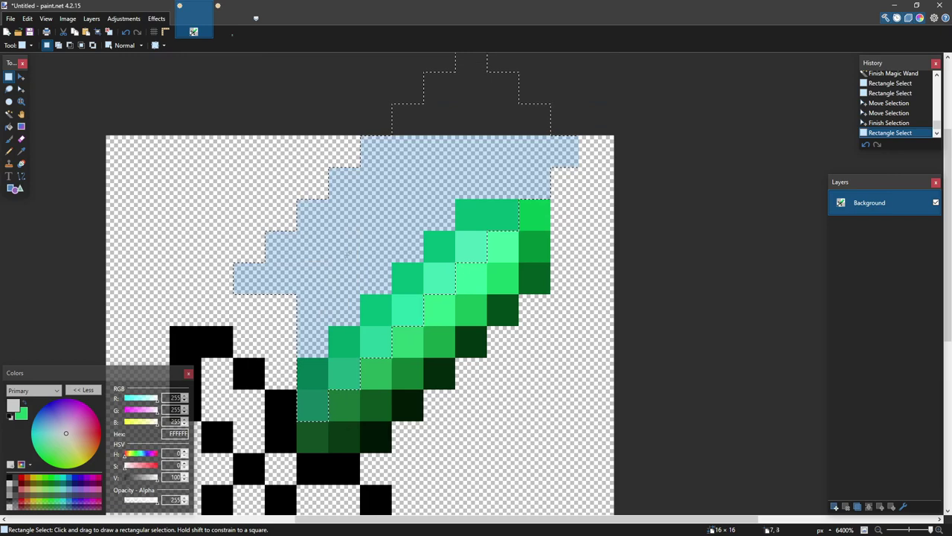
{"action": "key", "text": "shift+s"}
{"action": "left_click", "coordinate": [348, 240], "text": "alt"}
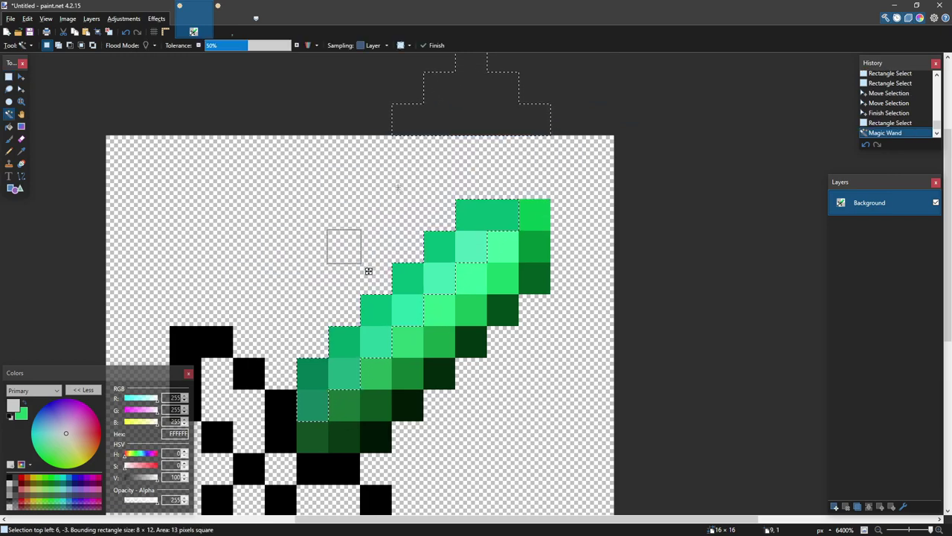
{"action": "left_click_drag", "start_coordinate": [419, 195], "coordinate": [483, 132]}
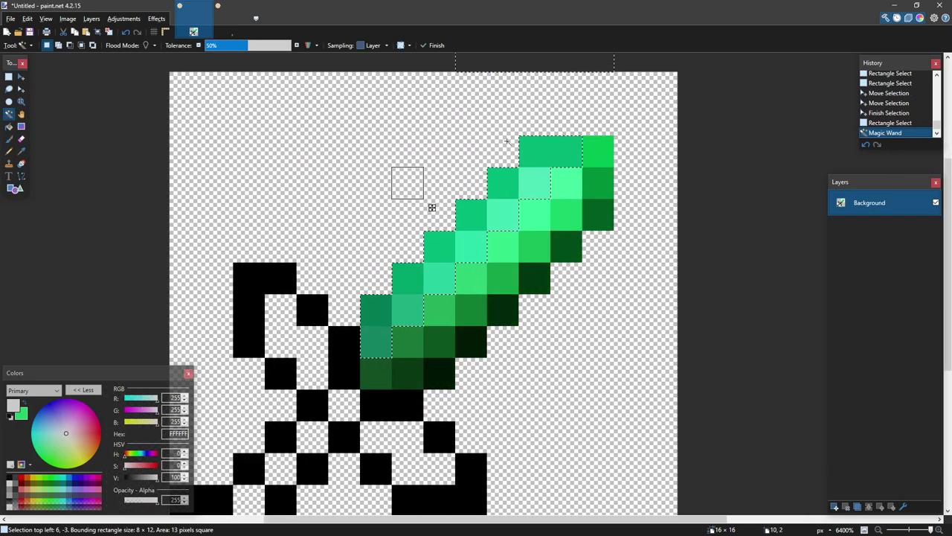
Brighten the selected upper-left half of the blade with a raised Luminosity curve, and deselect.
{"action": "key", "text": "ctrl+shift+m"}
{"action": "left_click_drag", "start_coordinate": [469, 161], "coordinate": [722, 178]}
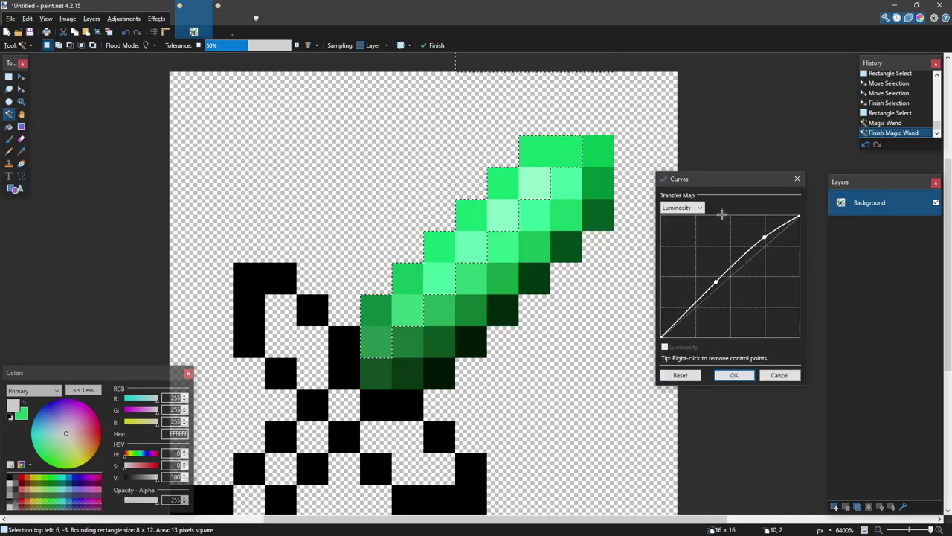
{"action": "key", "text": "s"}
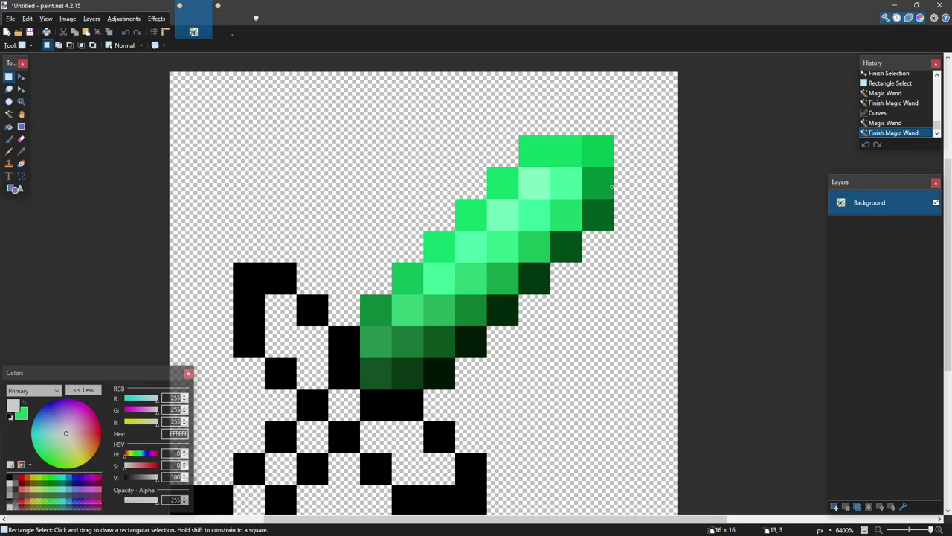
{"action": "left_click", "coordinate": [559, 239]}
{"action": "scroll", "coordinate": [558, 238], "scroll_direction": "down", "scroll_amount": 5}
{"action": "scroll", "coordinate": [509, 229], "scroll_direction": "up", "scroll_amount": 5}
Select the six-pixel diagonal just below the brightest pixels, running along the middle of the blade to its base.
{"action": "left_click_drag", "start_coordinate": [509, 228], "coordinate": [457, 278]}
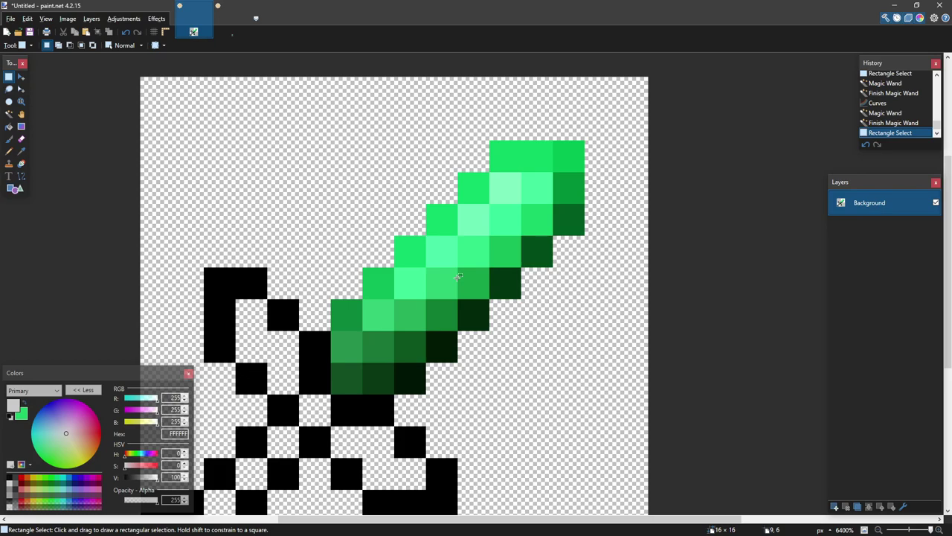
{"action": "left_click_drag", "start_coordinate": [418, 288], "coordinate": [472, 200]}
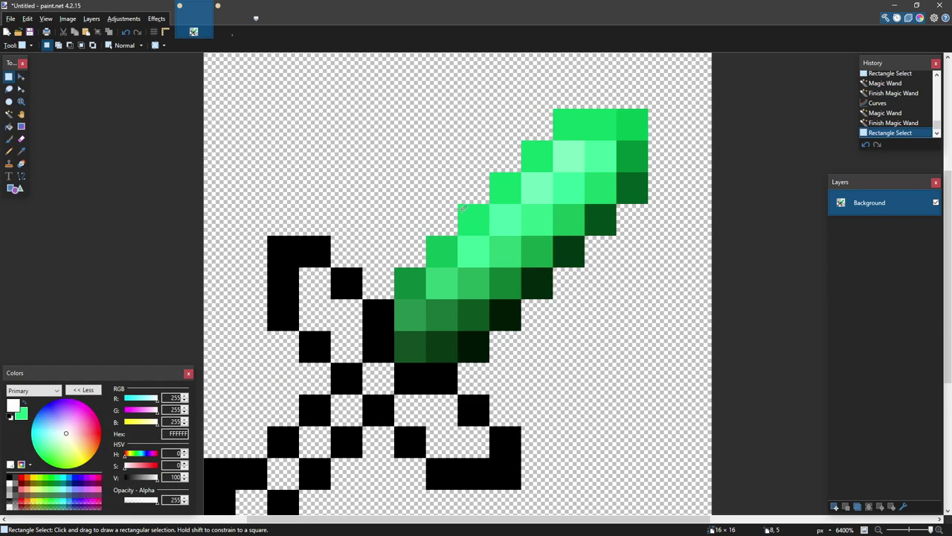
{"action": "left_click_drag", "start_coordinate": [578, 204], "coordinate": [531, 211]}
{"action": "left_click_drag", "start_coordinate": [511, 257], "coordinate": [506, 249]}
{"action": "mouse_move", "coordinate": [476, 290]}
{"action": "left_mouse_down"}
{"action": "mouse_move", "coordinate": [470, 279]}
{"action": "mouse_move", "coordinate": [484, 277]}
{"action": "left_mouse_up"}
{"action": "mouse_move", "coordinate": [446, 312]}
{"action": "left_mouse_down"}
{"action": "mouse_move", "coordinate": [442, 281]}
{"action": "mouse_move", "coordinate": [441, 312]}
{"action": "left_mouse_up"}
{"action": "left_click", "coordinate": [409, 340], "text": "ctrl"}
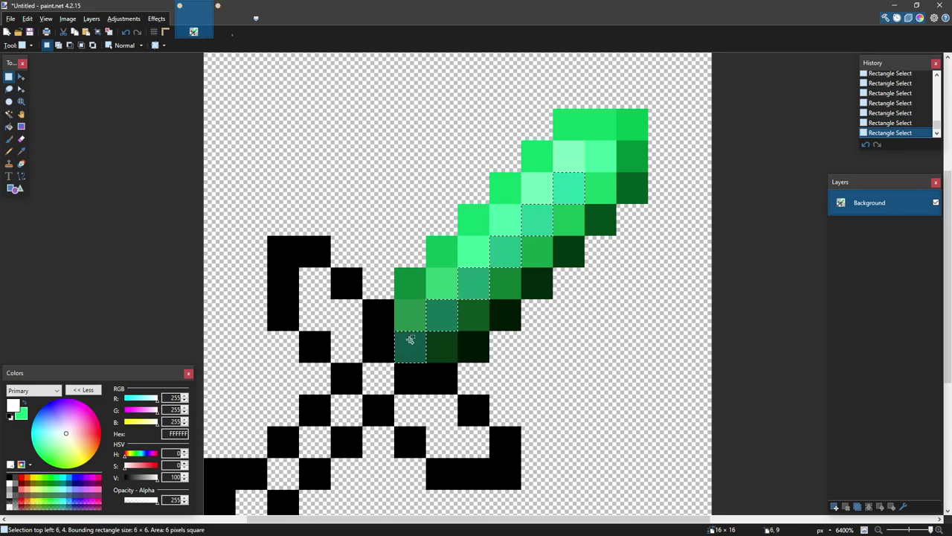
Try darkening the selected middle diagonal with a lowered Luminosity curve, and deselect.
{"action": "key", "text": "ctrl+shift+m"}
{"action": "left_click", "coordinate": [432, 363]}
{"action": "left_click_drag", "start_coordinate": [464, 163], "coordinate": [734, 179]}
{"action": "left_click_drag", "start_coordinate": [723, 300], "coordinate": [722, 325]}
{"action": "left_click_drag", "start_coordinate": [786, 260], "coordinate": [793, 266]}
{"action": "key", "text": "Return"}
{"action": "key", "text": "ctrl+d"}
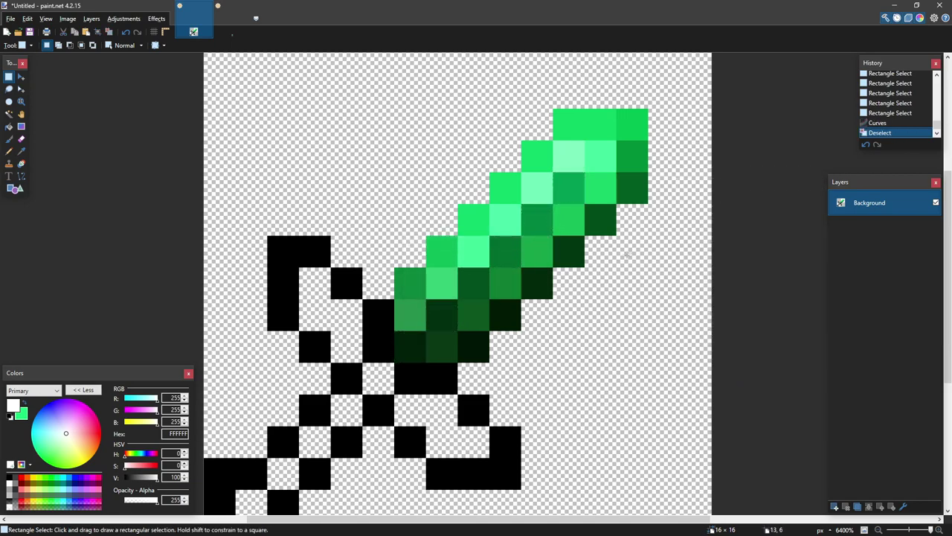
{"action": "scroll", "coordinate": [505, 194], "scroll_direction": "down", "scroll_amount": 4}
{"action": "scroll", "coordinate": [521, 197], "scroll_direction": "up", "scroll_amount": 4}
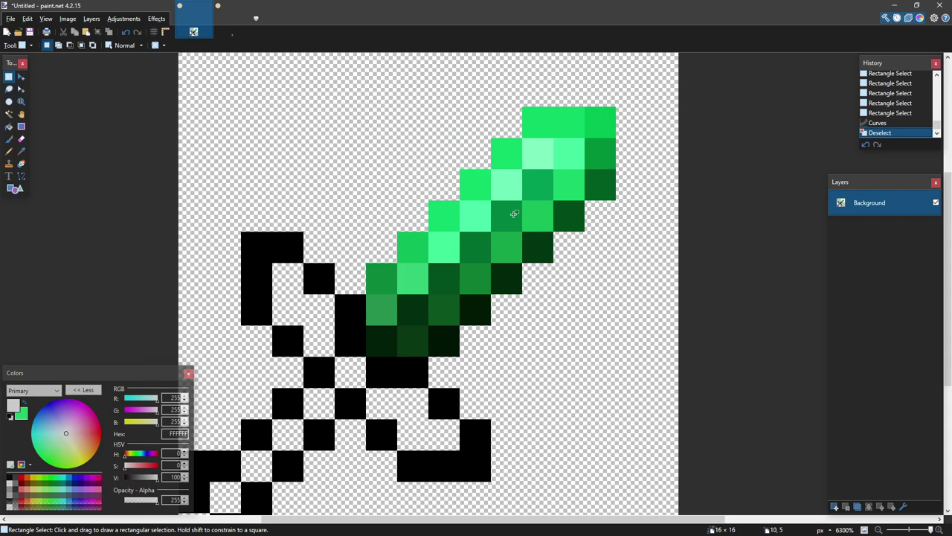
Try darkening the single bright pixel at the tip end of the middle diagonal with Curves.
{"action": "left_click_drag", "start_coordinate": [564, 156], "coordinate": [598, 168]}
{"action": "key", "text": "ctrl+shift+m"}
{"action": "key", "text": "Return"}
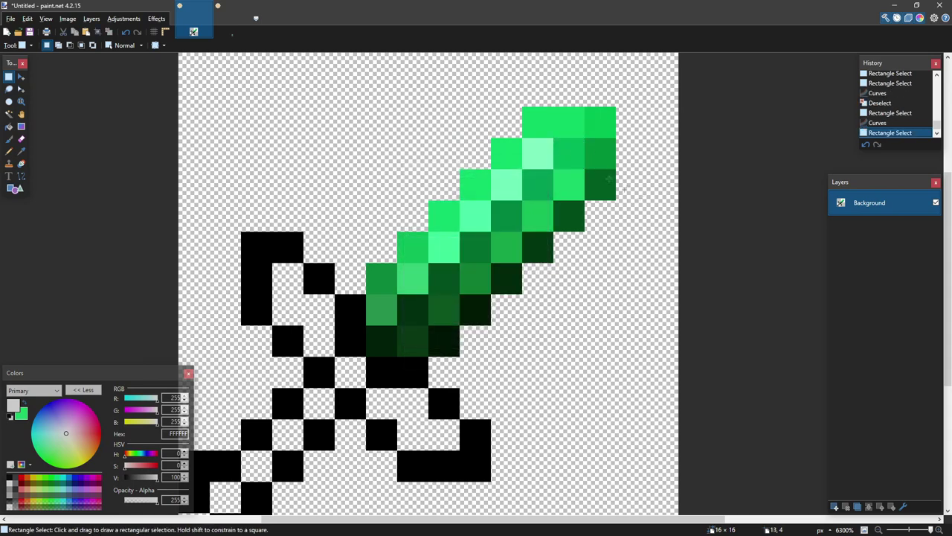
{"action": "left_click_drag", "start_coordinate": [665, 203], "coordinate": [642, 211]}
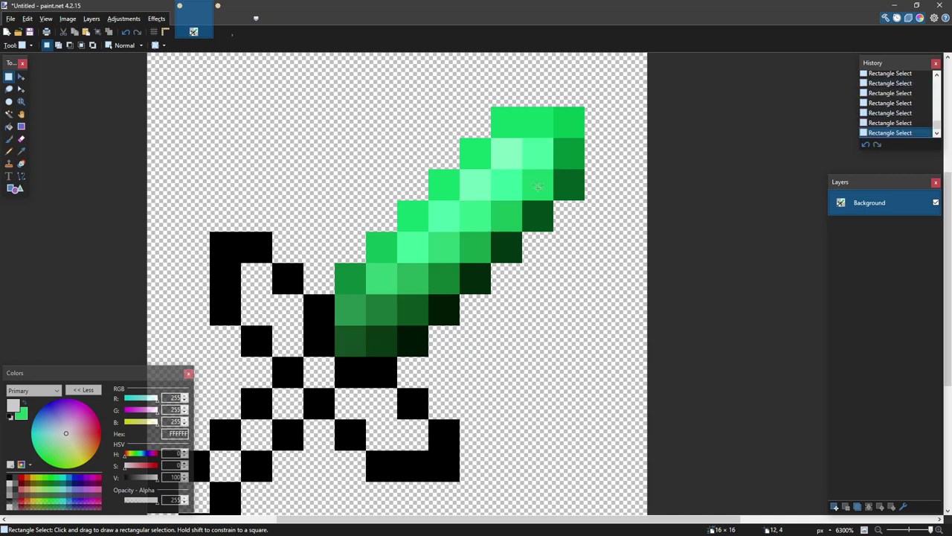
Try copying the inner lower-right diagonal of six pixels over the bright diagonal on the blade's upper-left side.
{"action": "left_click_drag", "start_coordinate": [539, 186], "coordinate": [540, 165]}
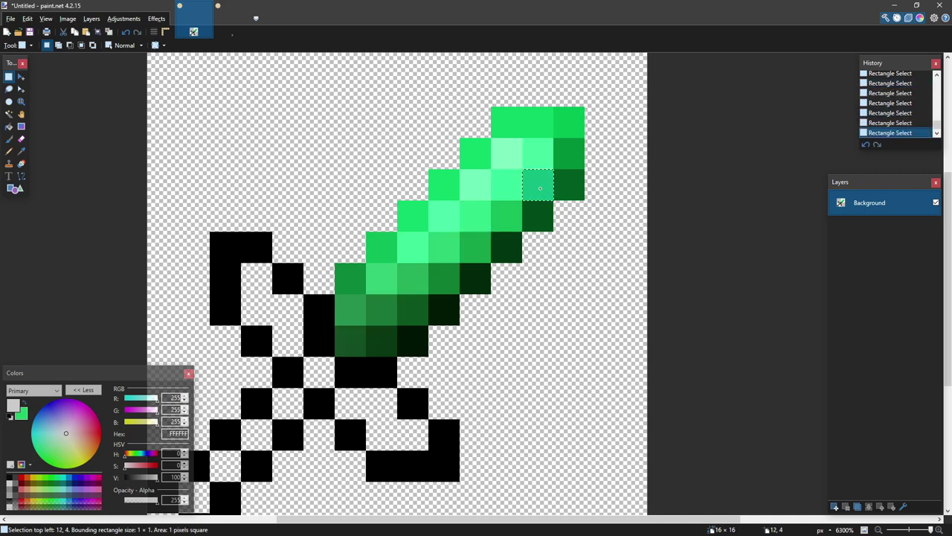
{"action": "left_click_drag", "start_coordinate": [475, 261], "coordinate": [467, 255]}
{"action": "left_click_drag", "start_coordinate": [445, 288], "coordinate": [438, 285]}
{"action": "left_click_drag", "start_coordinate": [413, 319], "coordinate": [386, 315]}
{"action": "key", "text": "ctrl+v"}
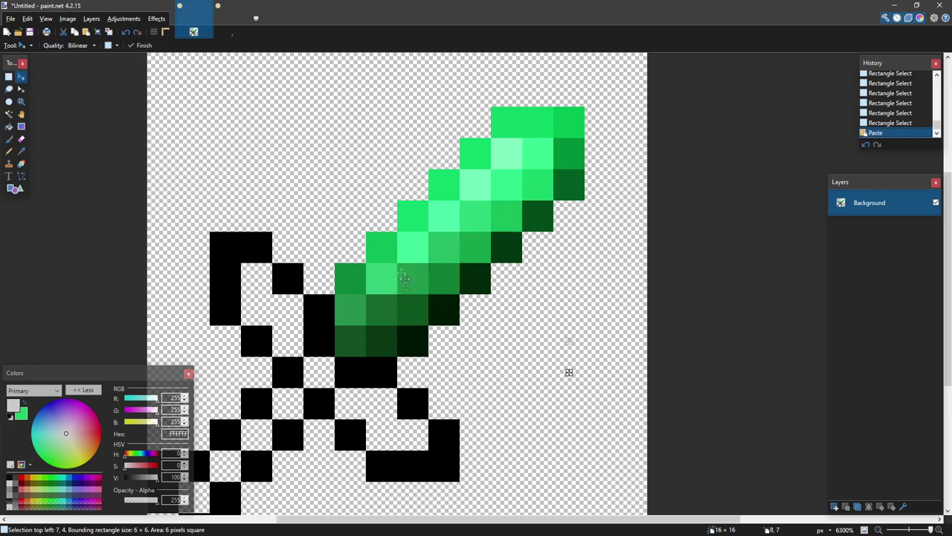
{"action": "left_click_drag", "start_coordinate": [568, 372], "coordinate": [538, 340]}
{"action": "key", "text": "s"}
{"action": "left_click", "coordinate": [531, 142]}
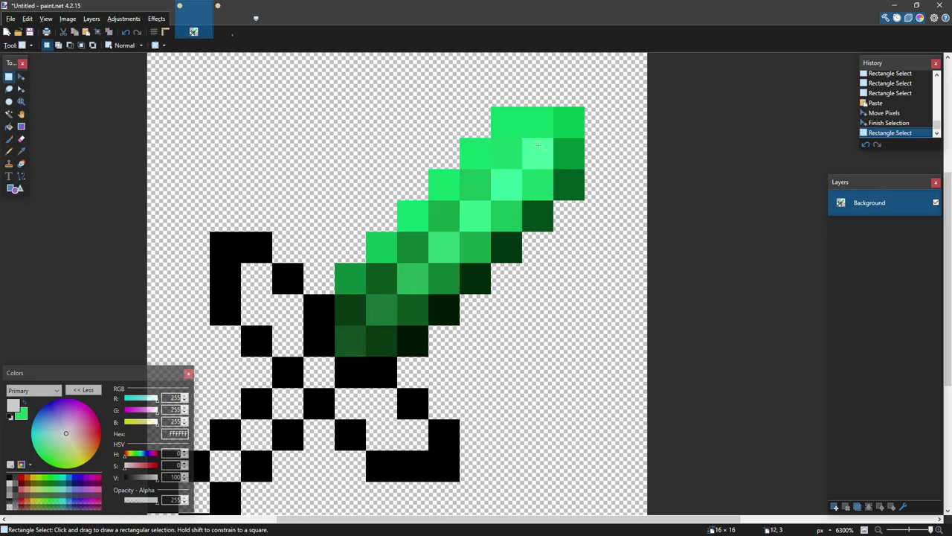
Try copying the six dark lower-right edge pixels onto the blade's upper-left edge, and deselect.
{"action": "left_click", "coordinate": [563, 179], "text": "ctrl"}
{"action": "left_click", "coordinate": [537, 216], "text": "ctrl"}
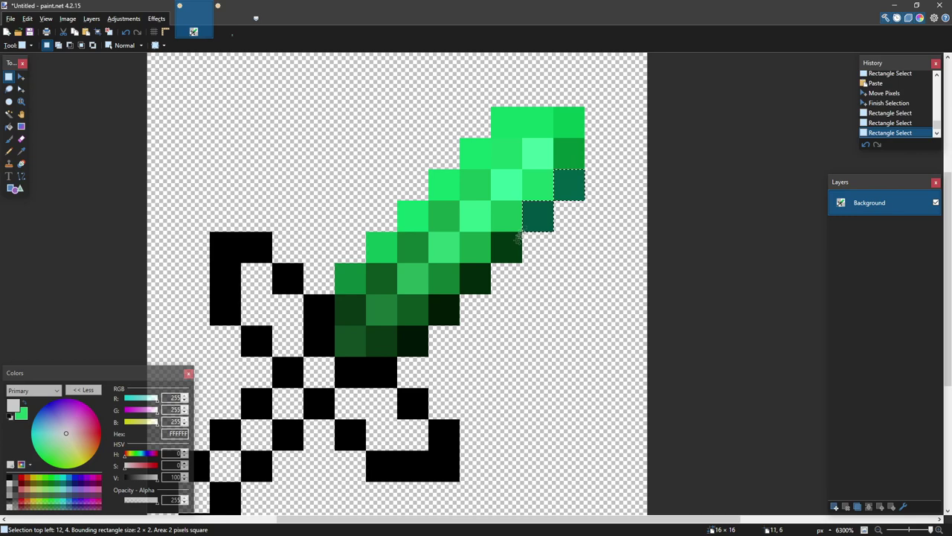
{"action": "left_click", "coordinate": [506, 248], "text": "ctrl"}
{"action": "left_click", "coordinate": [474, 283], "text": "ctrl"}
{"action": "left_click", "coordinate": [444, 305], "text": "ctrl"}
{"action": "left_click", "coordinate": [419, 338], "text": "ctrl"}
{"action": "key", "text": "ctrl+c"}
{"action": "key", "text": "ctrl+v"}
{"action": "left_click_drag", "start_coordinate": [433, 297], "coordinate": [372, 245]}
{"action": "key", "text": "s"}
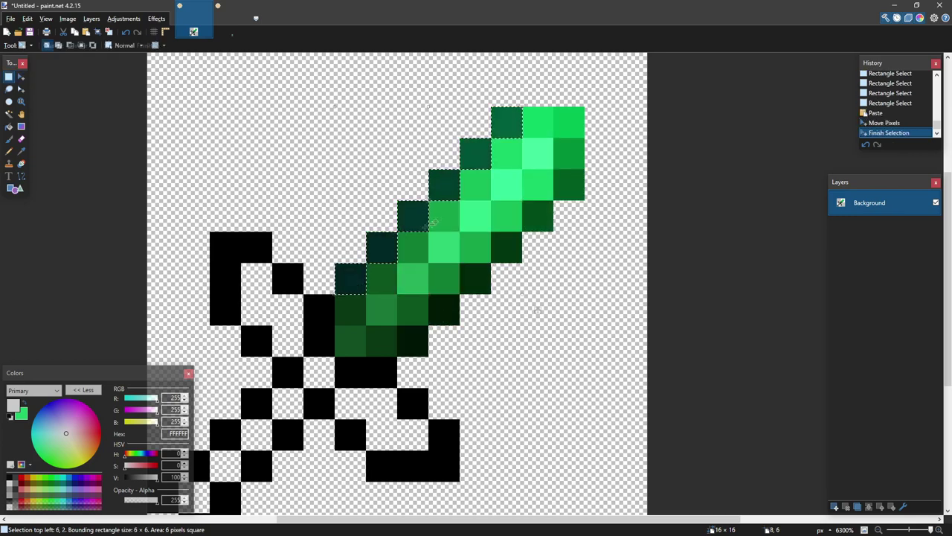
{"action": "left_click", "coordinate": [498, 172]}
Copy the 6 × 6 pixel area at the blade's tip onto a new layer, and deselect.
{"action": "scroll", "coordinate": [500, 172], "scroll_direction": "down", "scroll_amount": 7}
{"action": "scroll", "coordinate": [511, 173], "scroll_direction": "up", "scroll_amount": 5}
{"action": "left_click_drag", "start_coordinate": [536, 167], "coordinate": [418, 291]}
{"action": "left_click_drag", "start_coordinate": [412, 303], "coordinate": [390, 313]}
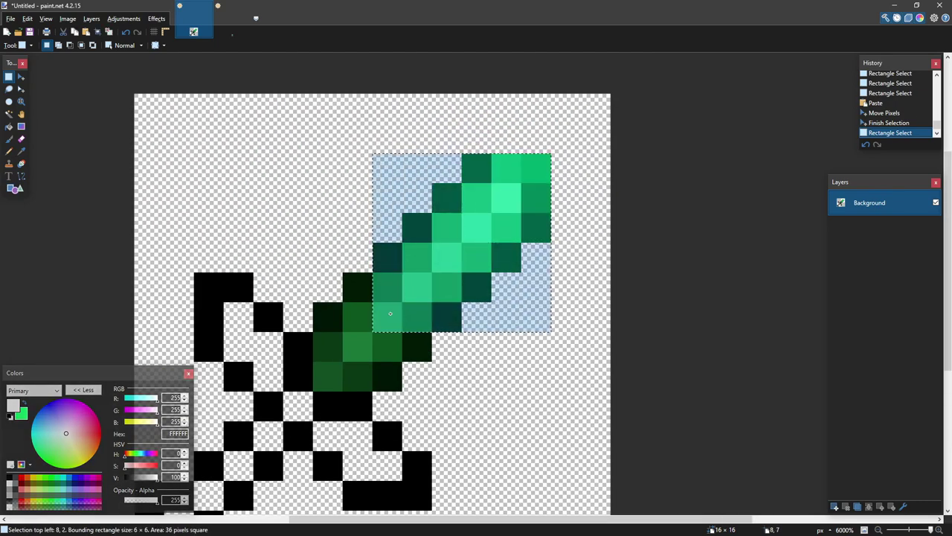
{"action": "left_click", "coordinate": [834, 505]}
{"action": "key", "text": "ctrl+v"}
{"action": "left_click", "coordinate": [458, 216]}
Reset the Curves adjustment and brighten the tip copy on Layer 2 with a raised Luminosity curve.
{"action": "key", "text": "ctrl+shift+m"}
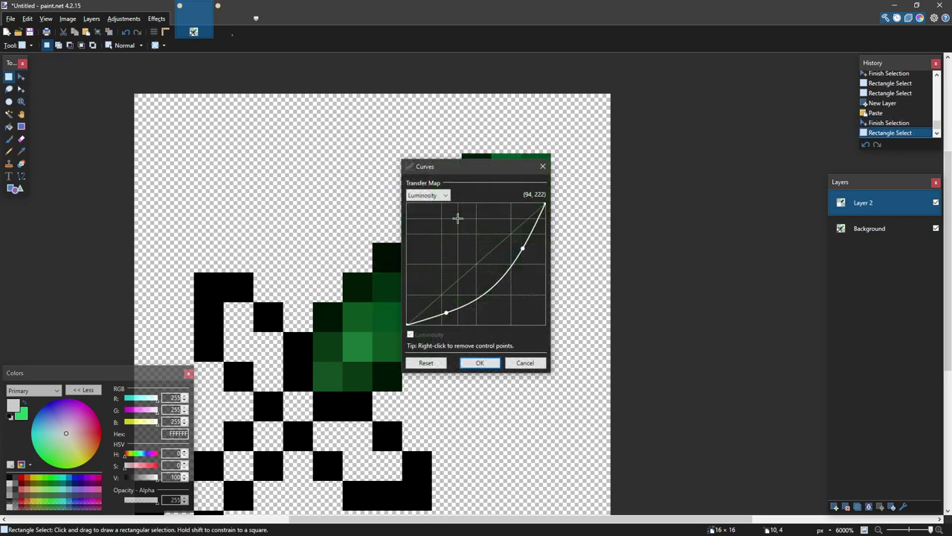
{"action": "left_click", "coordinate": [425, 362]}
{"action": "left_click_drag", "start_coordinate": [510, 229], "coordinate": [503, 218]}
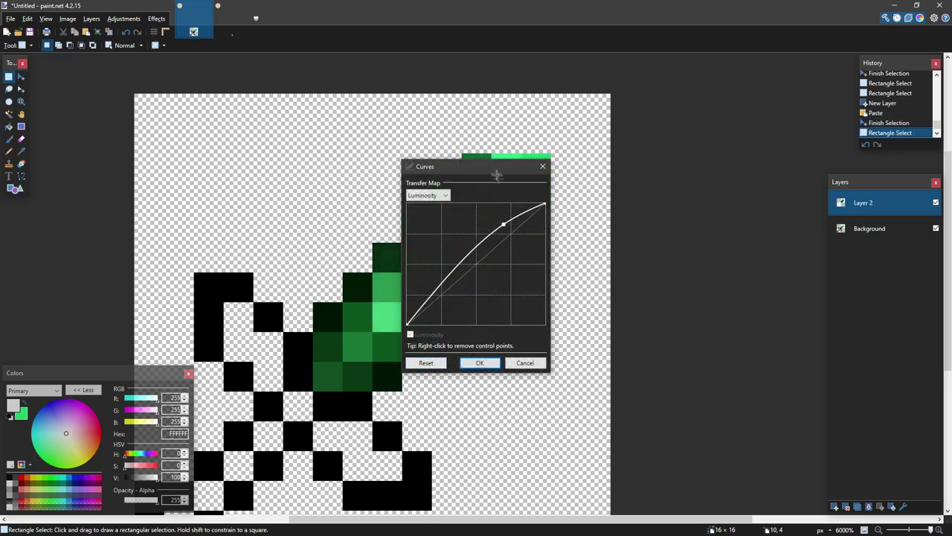
{"action": "left_click_drag", "start_coordinate": [484, 166], "coordinate": [710, 183]}
{"action": "left_click", "coordinate": [708, 367]}
Soften the lower end of the brightened tip on Layer 2 using the Eraser at brush width 6 and 0% hardness.
{"action": "key", "text": "e"}
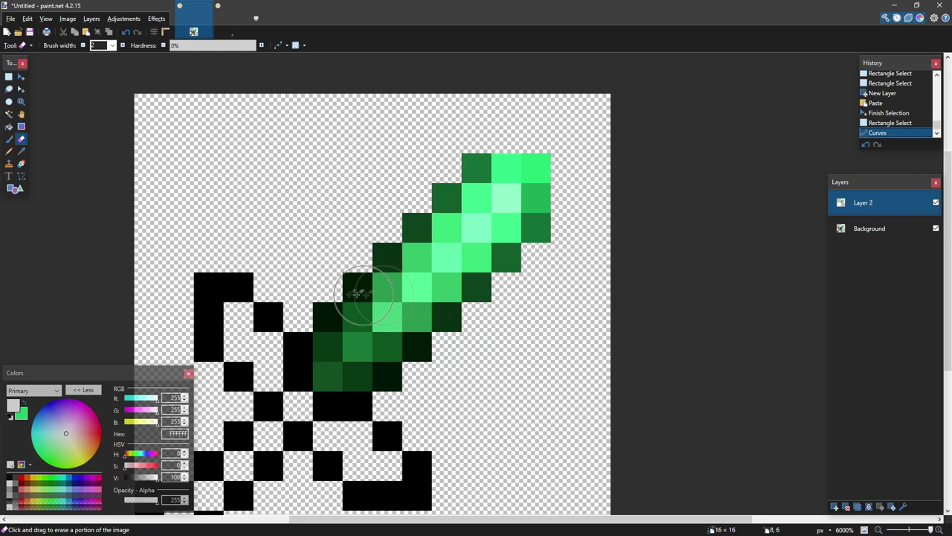
{"action": "left_click", "coordinate": [123, 44]}
{"action": "left_click", "coordinate": [123, 44]}
{"action": "left_click", "coordinate": [122, 44]}
{"action": "left_click", "coordinate": [123, 44]}
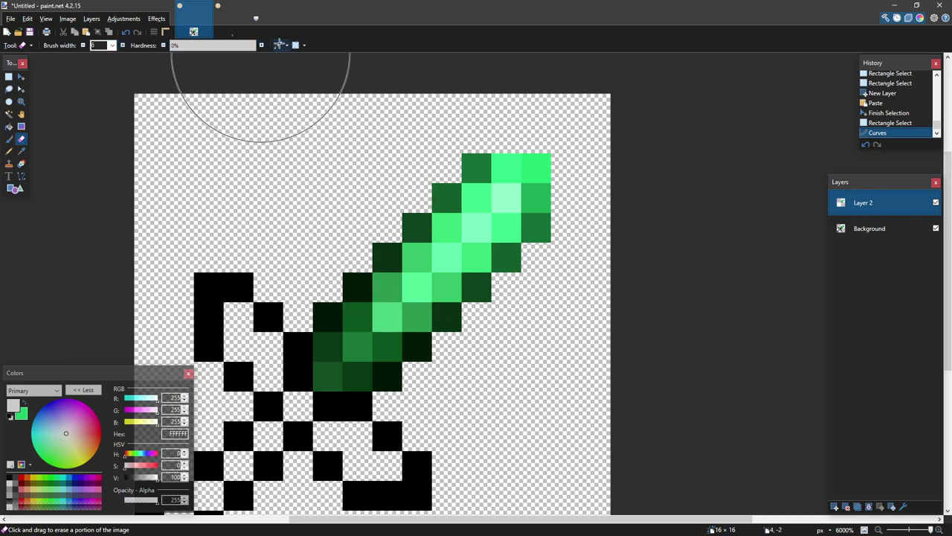
{"action": "left_click", "coordinate": [323, 312]}
{"action": "left_click", "coordinate": [360, 308]}
{"action": "left_click", "coordinate": [366, 304]}
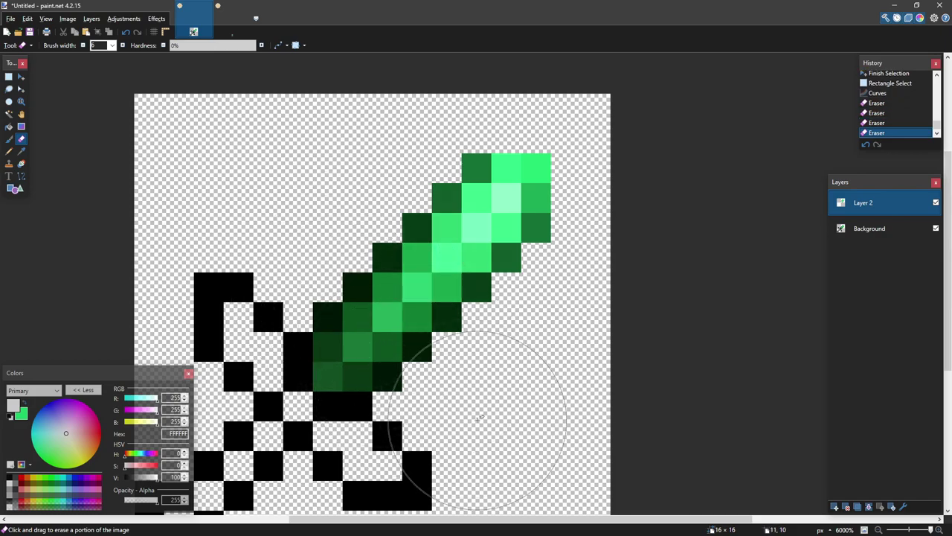
{"action": "left_click", "coordinate": [376, 264]}
{"action": "left_click", "coordinate": [421, 253]}
{"action": "scroll", "coordinate": [574, 152], "scroll_direction": "down", "scroll_amount": 2}
{"action": "scroll", "coordinate": [580, 150], "scroll_direction": "down", "scroll_amount": 3}
{"action": "scroll", "coordinate": [578, 153], "scroll_direction": "up", "scroll_amount": 4}
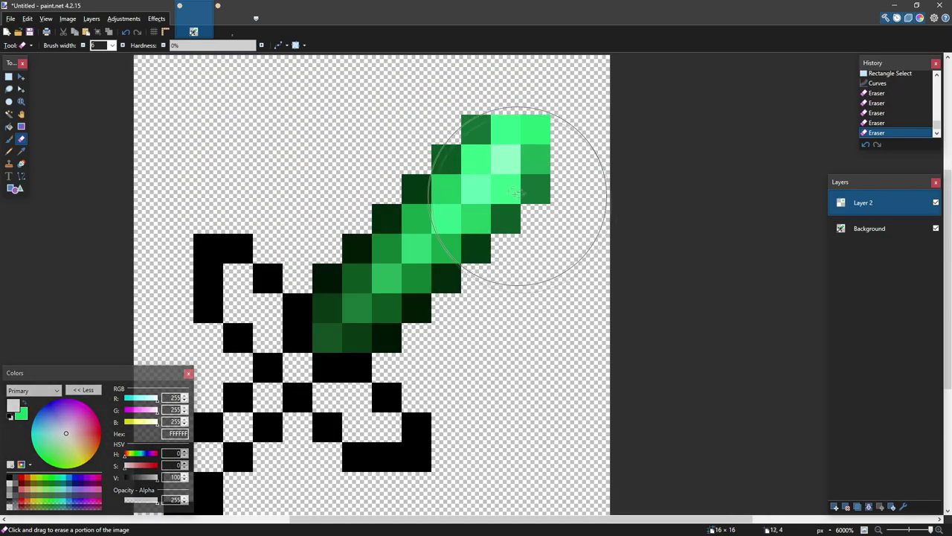
{"action": "scroll", "coordinate": [525, 197], "scroll_direction": "up", "scroll_amount": 1}
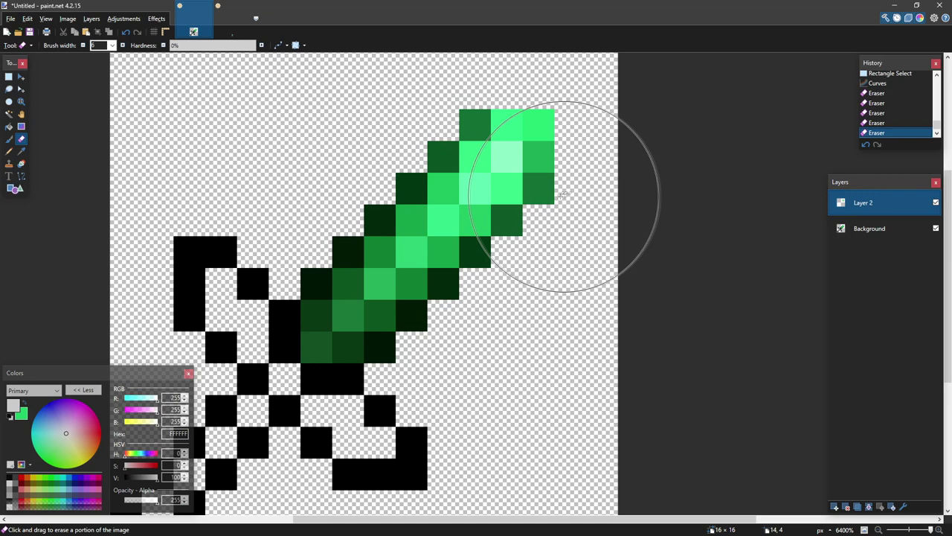
Undo the eraser strokes, the brightened tip layer and the copied pixel diagonals on the blade.
{"action": "key", "text": "ctrl+z"}
{"action": "key", "text": "ctrl+z"}
{"action": "key", "text": "ctrl+z"}
{"action": "key", "text": "ctrl+z"}
{"action": "key", "text": "ctrl+z"}
{"action": "key", "text": "ctrl+z"}
{"action": "key", "text": "ctrl+z"}
{"action": "key", "text": "ctrl+z"}
{"action": "key", "text": "ctrl+z"}
{"action": "key", "text": "ctrl+z"}
{"action": "key", "text": "ctrl+z"}
{"action": "key", "text": "ctrl+z"}
{"action": "key", "text": "ctrl+z"}
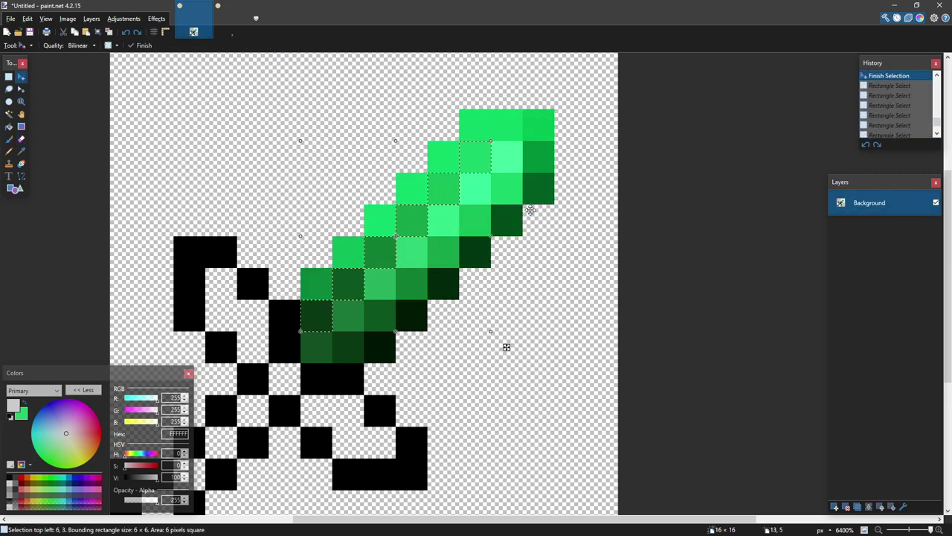
{"action": "key", "text": "ctrl+z"}
{"action": "key", "text": "ctrl+z"}
{"action": "key", "text": "ctrl+z"}
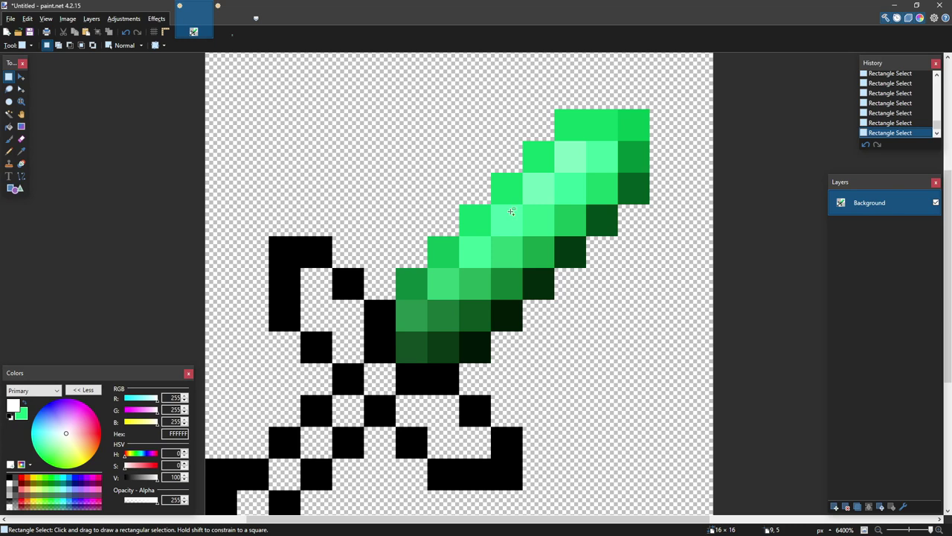
Start a Hue / Saturation adjustment on the image, resetting the lightness to 0 and setting the hue to -115.
{"action": "key", "text": "ctrl+shift+u"}
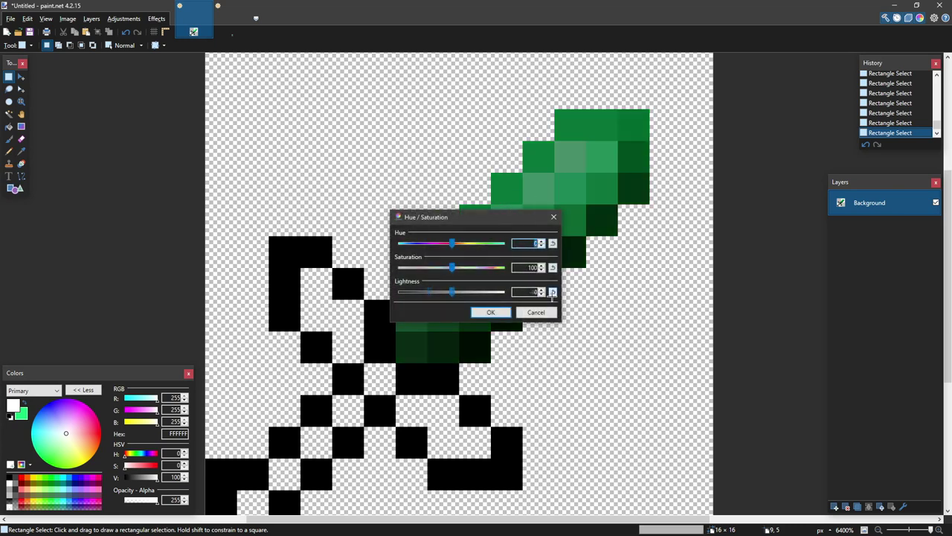
{"action": "left_click", "coordinate": [553, 291]}
{"action": "left_click_drag", "start_coordinate": [493, 216], "coordinate": [275, 138]}
{"action": "left_click_drag", "start_coordinate": [229, 162], "coordinate": [204, 144]}
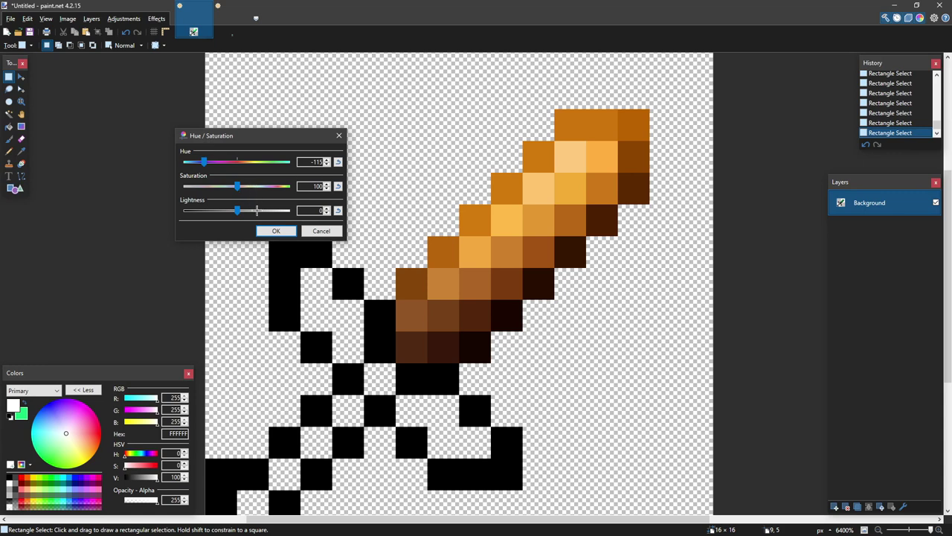
Try the extremes of the saturation, settle on a value below 100 for a muted brown blade, and apply the adjustment.
{"action": "left_click_drag", "start_coordinate": [228, 185], "coordinate": [297, 179]}
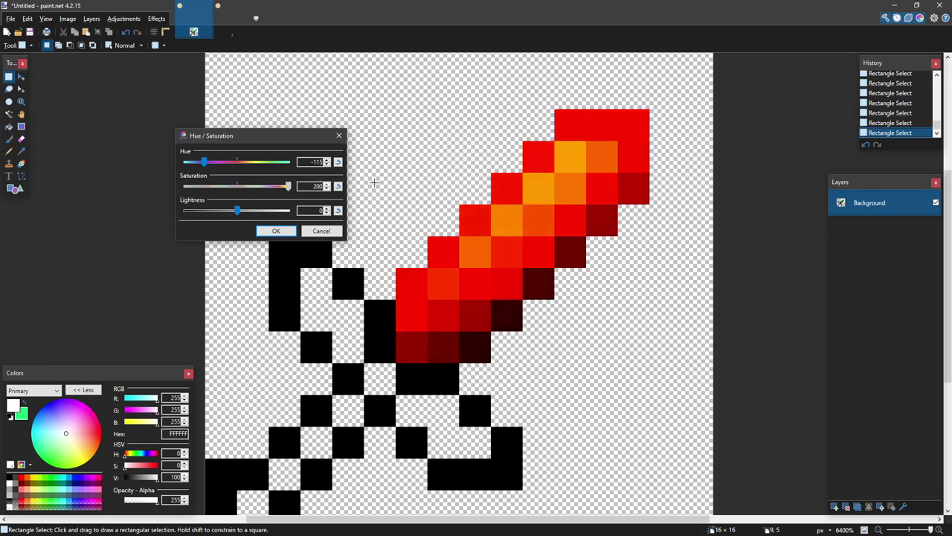
{"action": "left_click", "coordinate": [186, 186]}
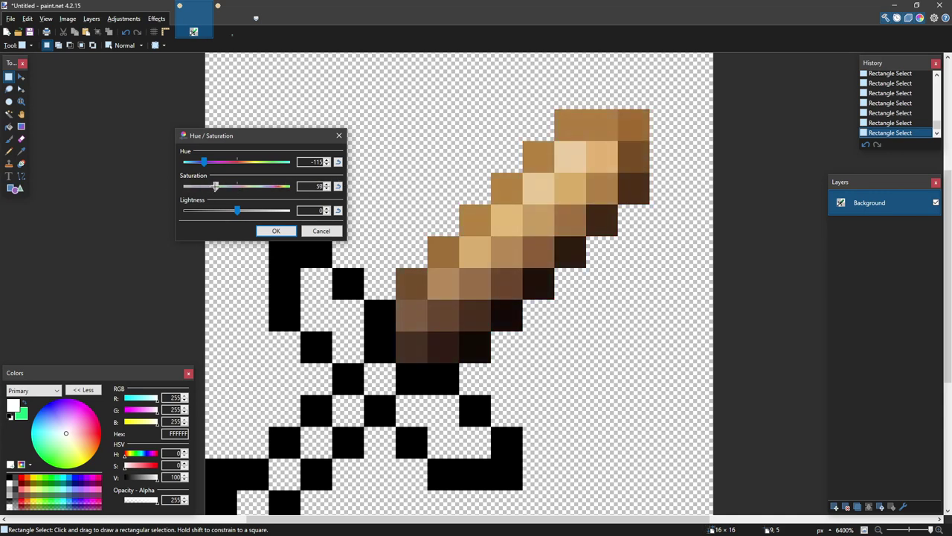
{"action": "left_click", "coordinate": [276, 231]}
{"action": "scroll", "coordinate": [480, 210], "scroll_direction": "down", "scroll_amount": 3, "text": "ctrl"}
{"action": "scroll", "coordinate": [475, 207], "scroll_direction": "up", "scroll_amount": 3, "text": "ctrl"}
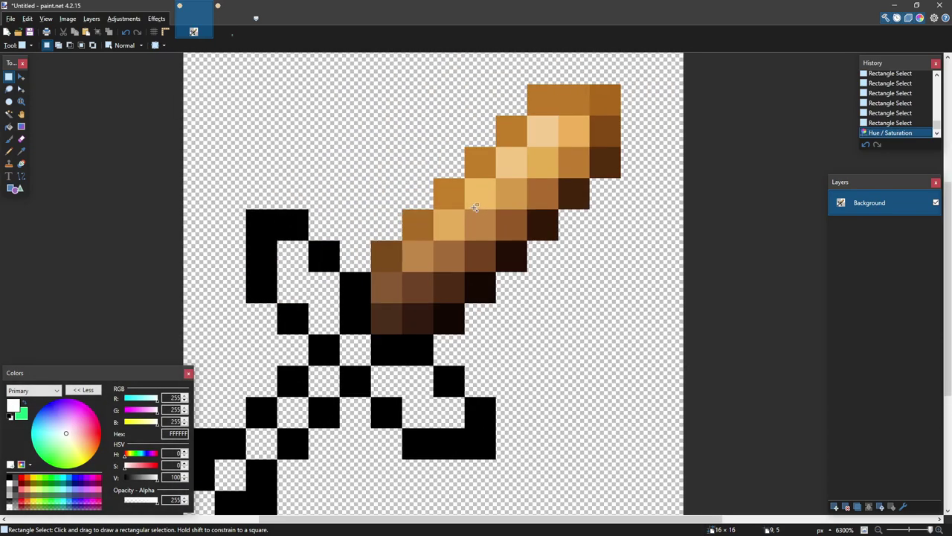
{"action": "scroll", "coordinate": [394, 283], "scroll_direction": "down", "scroll_amount": 2}
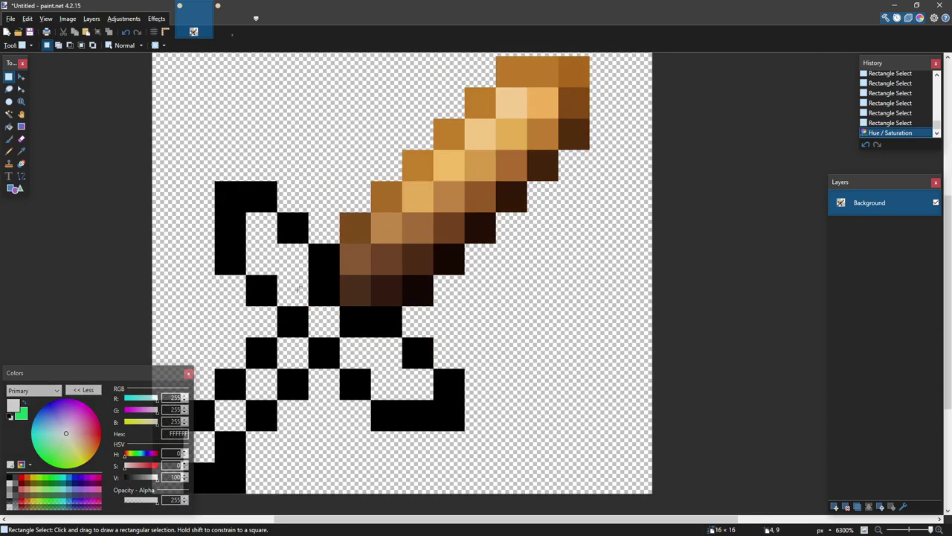